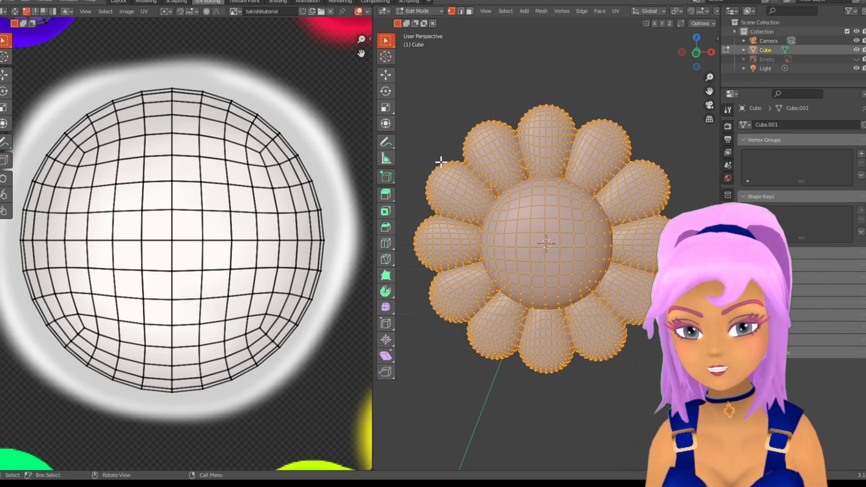
- Replace the existing rainbow material on the flower mesh with a new material
{"action": "left_click", "coordinate": [145, 1]}
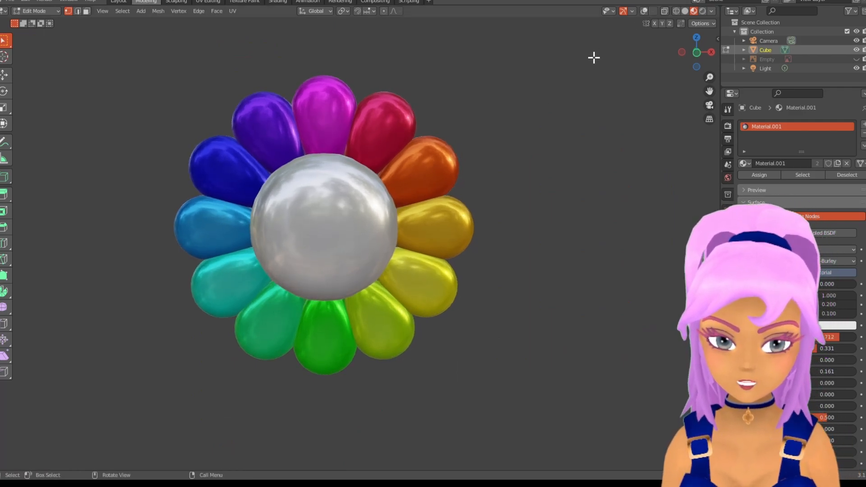
{"action": "left_click", "coordinate": [10, 1]}
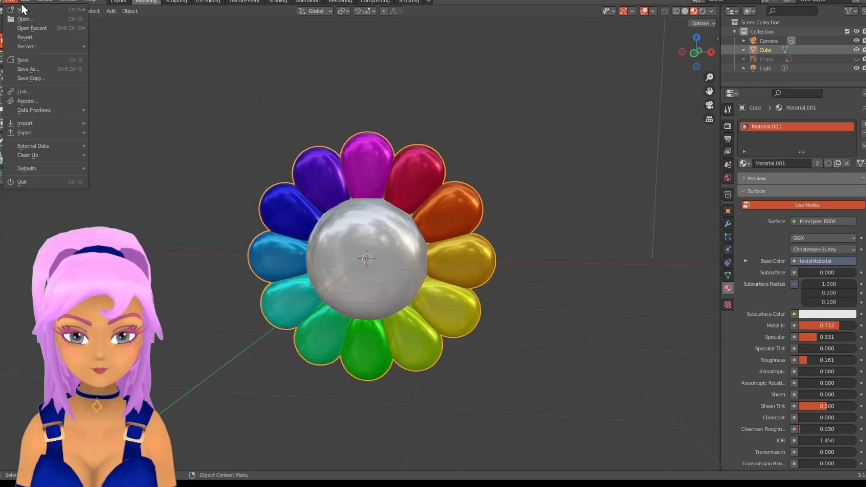
{"action": "left_click", "coordinate": [498, 125]}
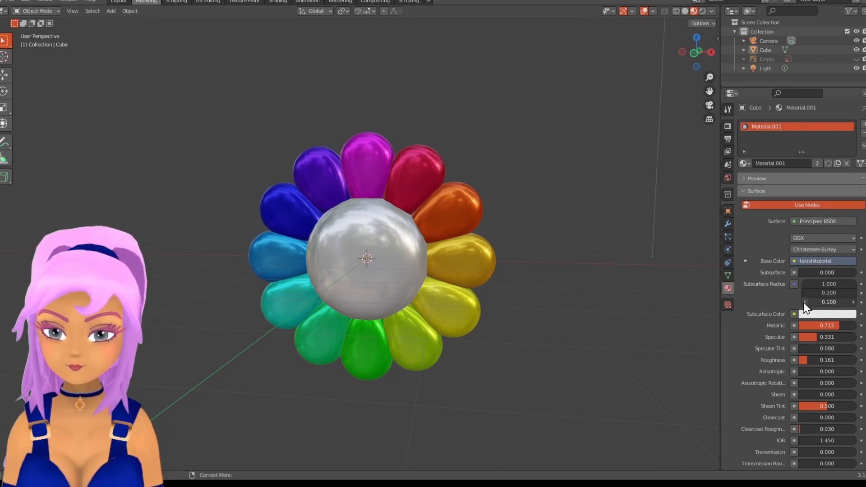
{"action": "scroll", "coordinate": [756, 328], "scroll_direction": "down", "scroll_amount": 1}
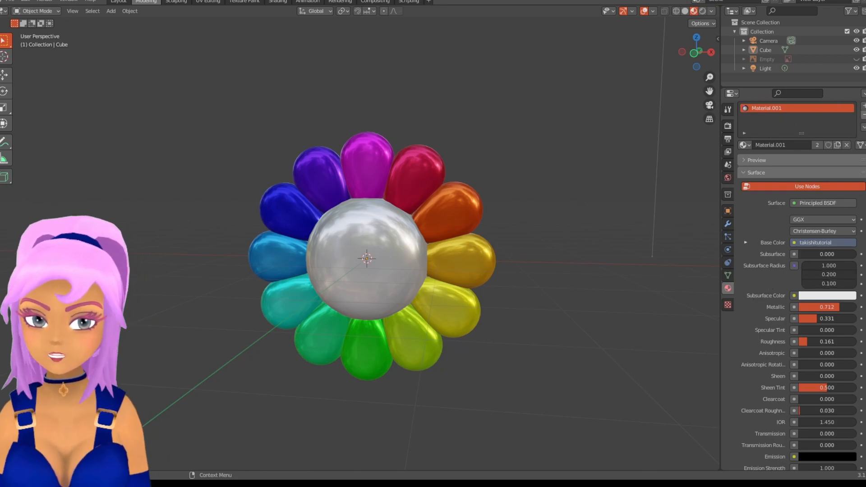
{"action": "left_click", "coordinate": [863, 115]}
{"action": "left_click", "coordinate": [811, 162]}
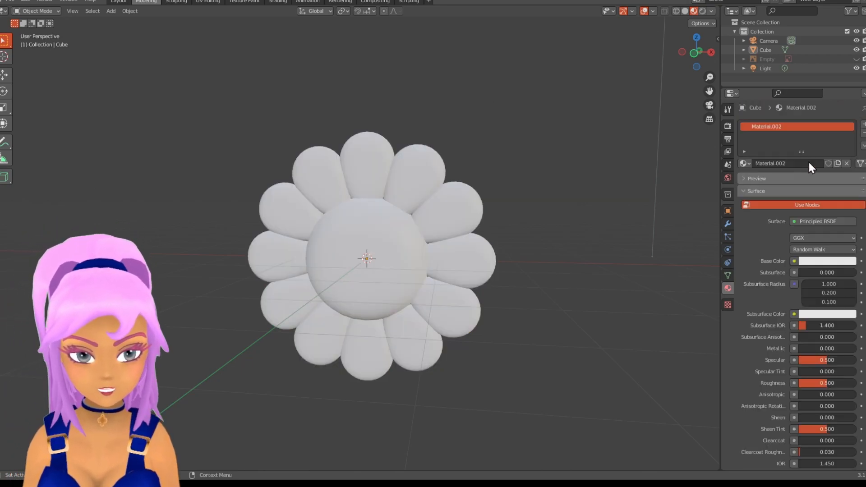
- Use the image takishi tutorial uvlayout.png as the Base Color texture of the flower's new material
{"action": "left_click", "coordinate": [861, 261]}
{"action": "left_click", "coordinate": [461, 295]}
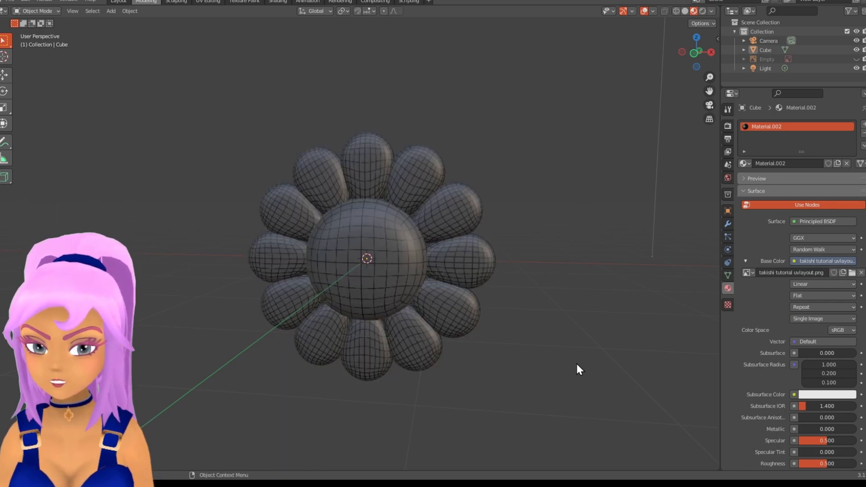
{"action": "middle_click_drag", "start_coordinate": [572, 360], "coordinate": [482, 246]}
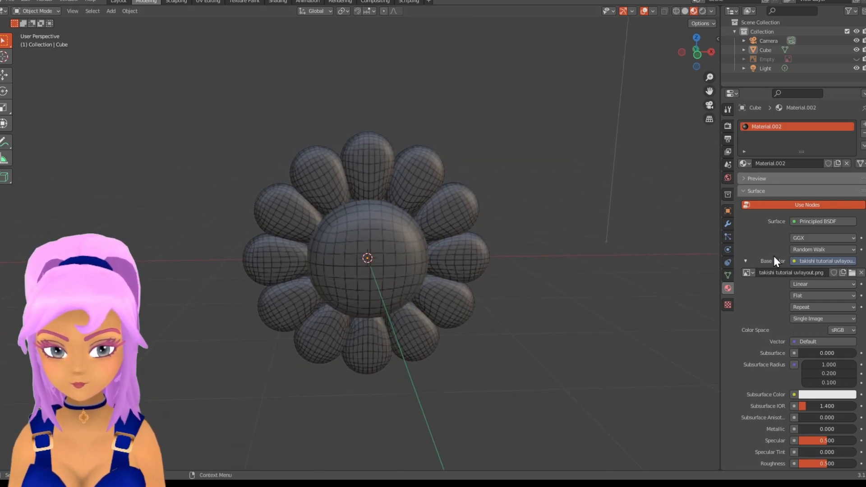
- Inspect the image texture node and its image name in the flower material's node setup
{"action": "left_click", "coordinate": [275, 2]}
{"action": "scroll", "coordinate": [383, 256], "scroll_direction": "up", "scroll_amount": 3}
{"action": "scroll", "coordinate": [383, 256], "scroll_direction": "down", "scroll_amount": 1}
{"action": "middle_click_drag", "start_coordinate": [386, 251], "coordinate": [442, 243]}
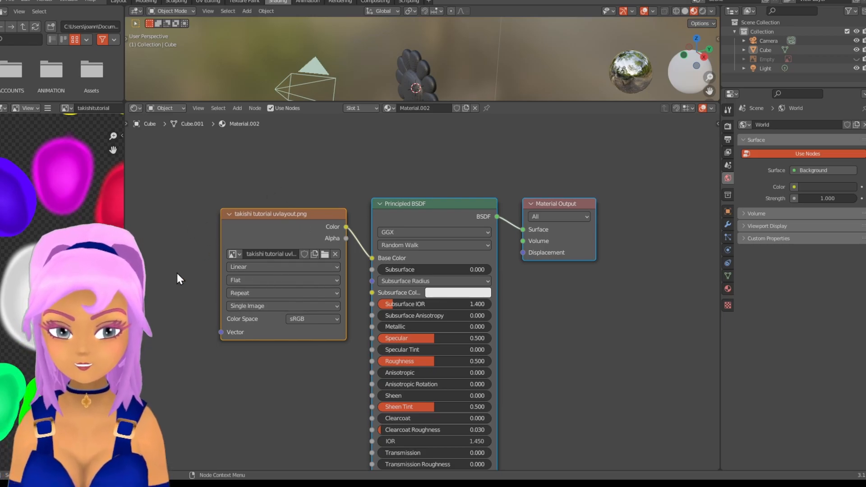
{"action": "double_click", "coordinate": [274, 254]}
{"action": "left_click", "coordinate": [160, 248]}
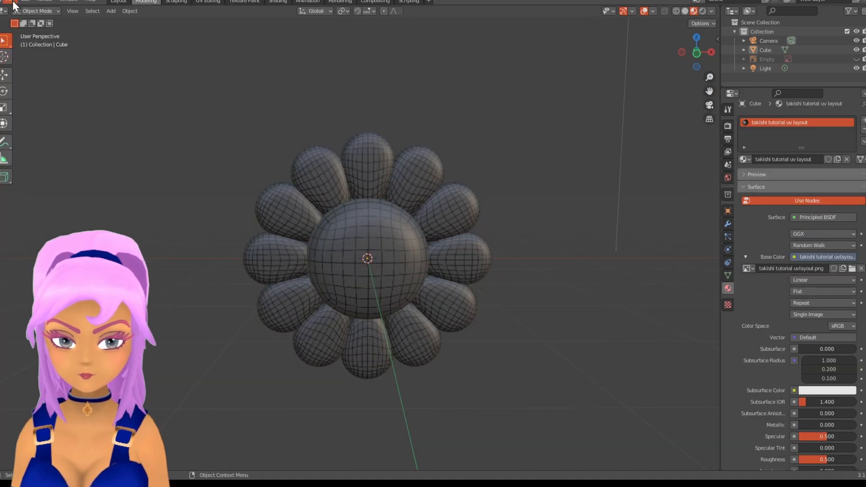
- Name the material takishi tutorial uv layout and save the file takishi tutorial.blend
{"action": "left_click", "coordinate": [10, 1]}
{"action": "left_click", "coordinate": [32, 58]}
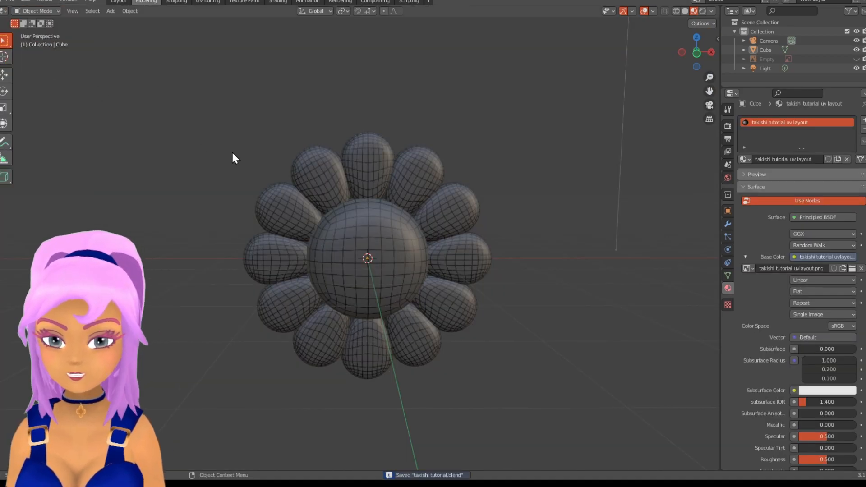
{"action": "middle_click_drag", "start_coordinate": [396, 228], "coordinate": [426, 235]}
{"action": "key", "text": "KP_1"}
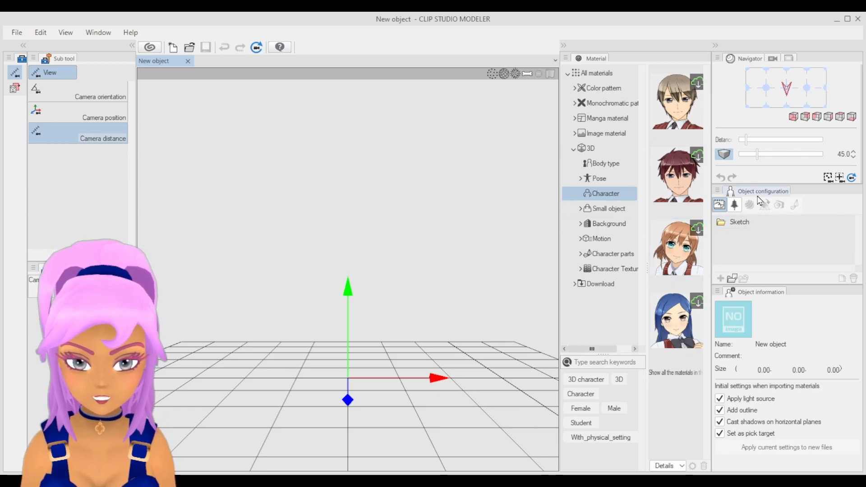
- In Clip Studio Modeler, import the flower model into the new object's node structure
{"action": "left_click", "coordinate": [734, 204]}
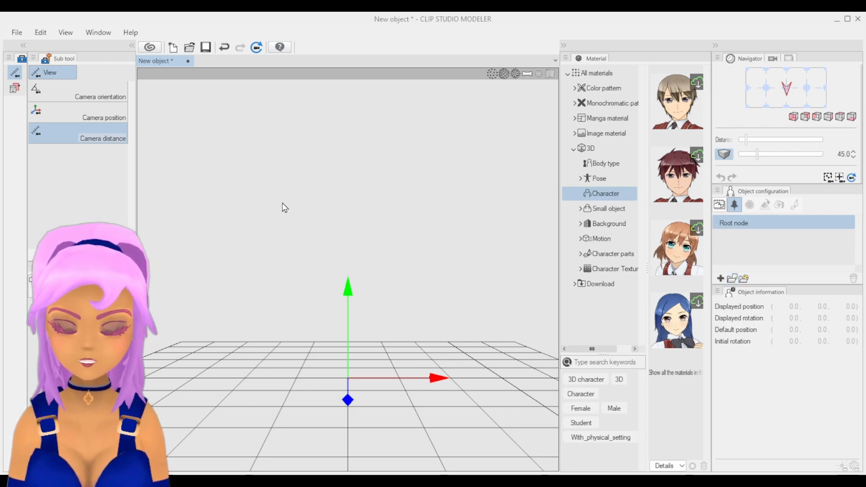
{"action": "left_click", "coordinate": [456, 306]}
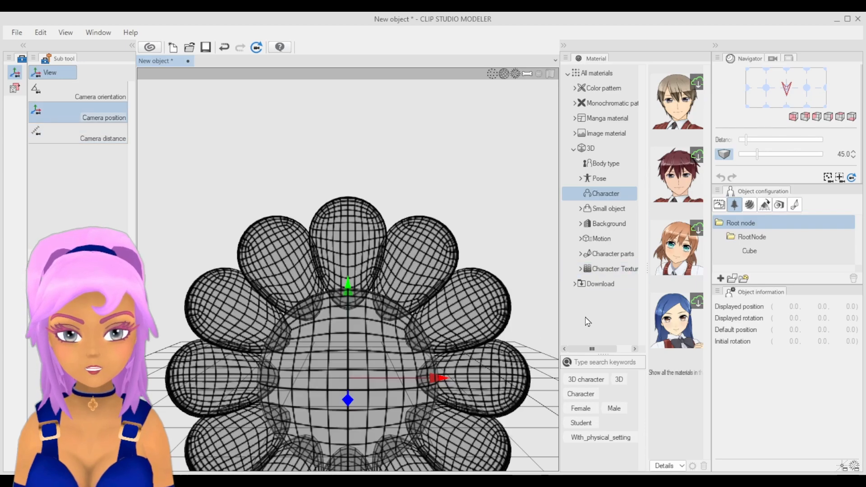
- Open the texture of the takishi tutorial uv layout material for synchronized editing in Clip Studio Paint
{"action": "left_click", "coordinate": [750, 205]}
{"action": "left_click", "coordinate": [732, 236]}
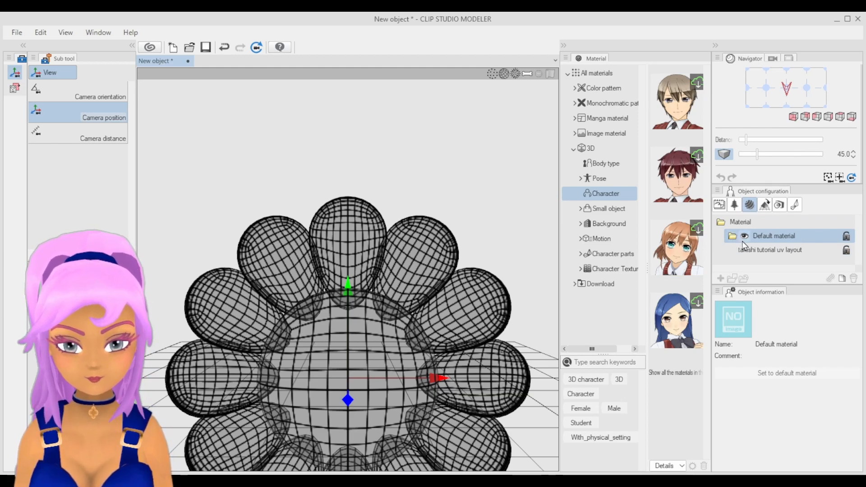
{"action": "left_click", "coordinate": [762, 250]}
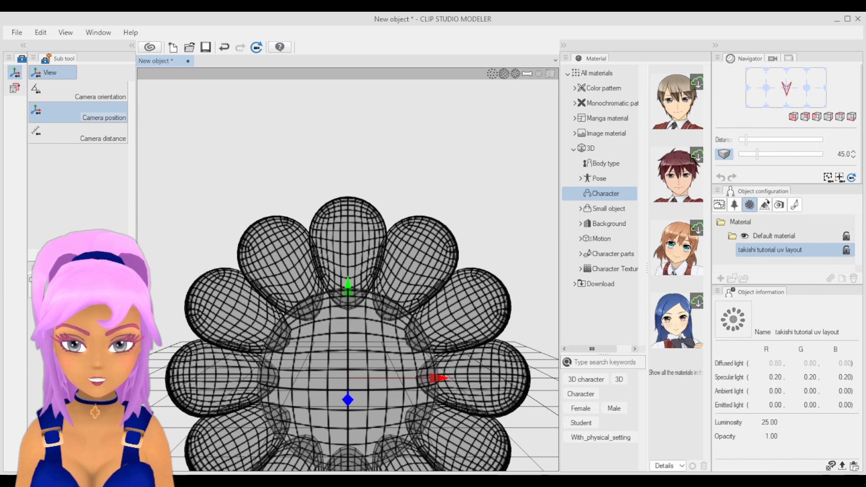
{"action": "left_click", "coordinate": [829, 465]}
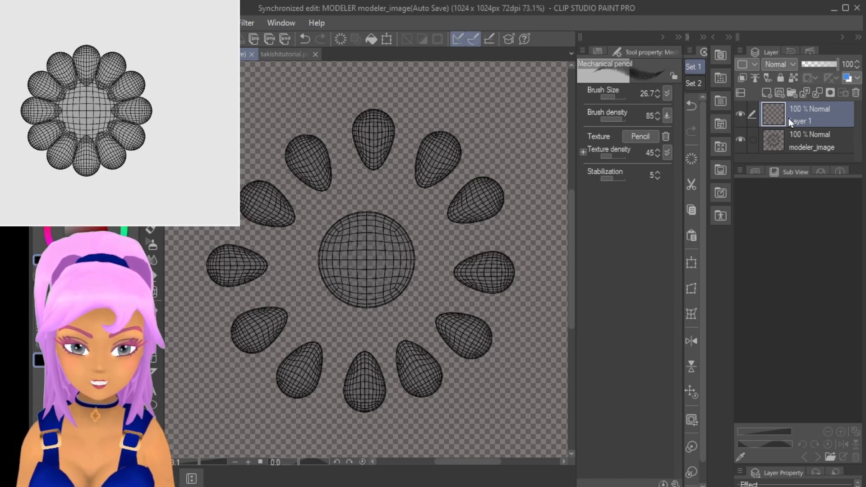
- Paste the painted takishitutorial flower texture as a layer and move the modeler_image wireframe layer above it
{"action": "key", "text": "ctrl+v"}
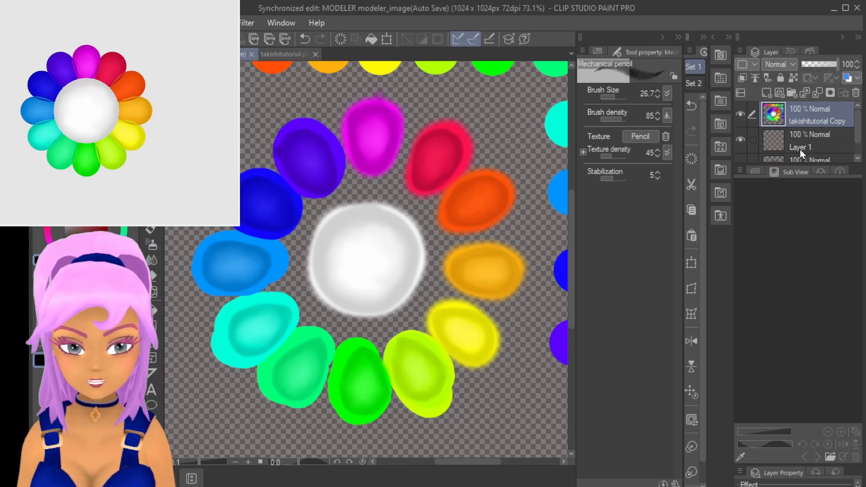
{"action": "left_click_drag", "start_coordinate": [835, 166], "coordinate": [829, 222]}
{"action": "left_click_drag", "start_coordinate": [807, 169], "coordinate": [805, 112]}
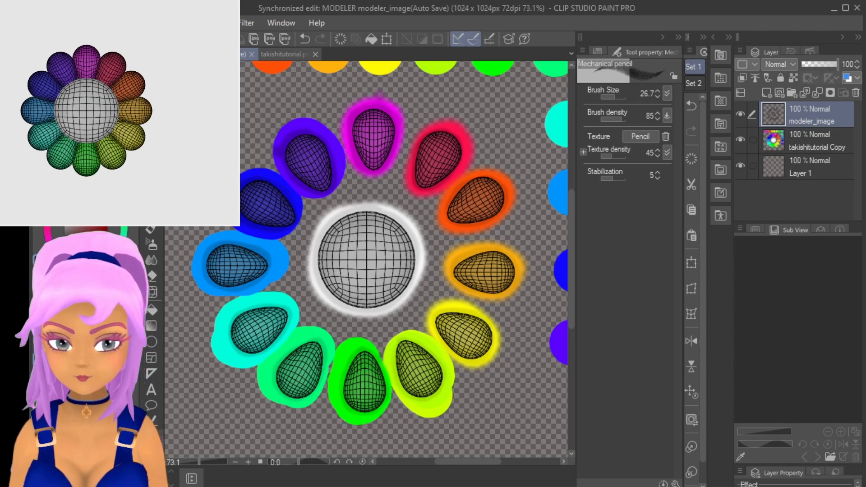
- Lower the modeler_image layer's opacity to 19% and lock the layer
{"action": "left_click_drag", "start_coordinate": [837, 64], "coordinate": [809, 70]}
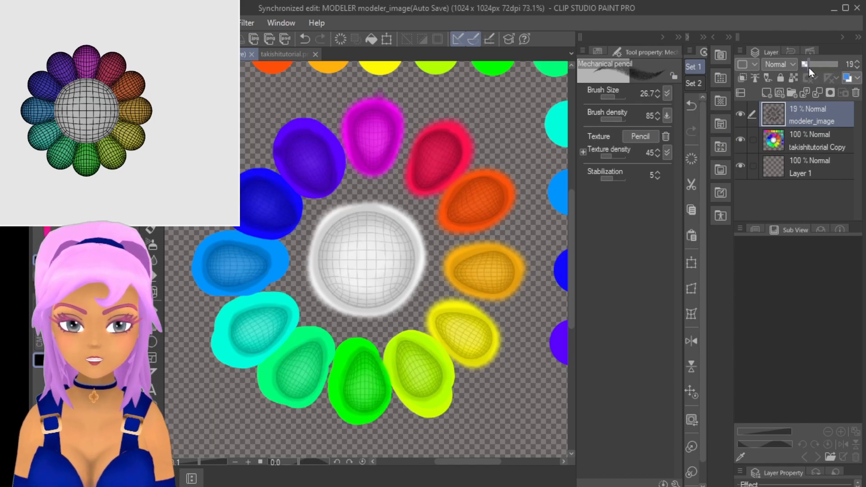
{"action": "left_click", "coordinate": [780, 79]}
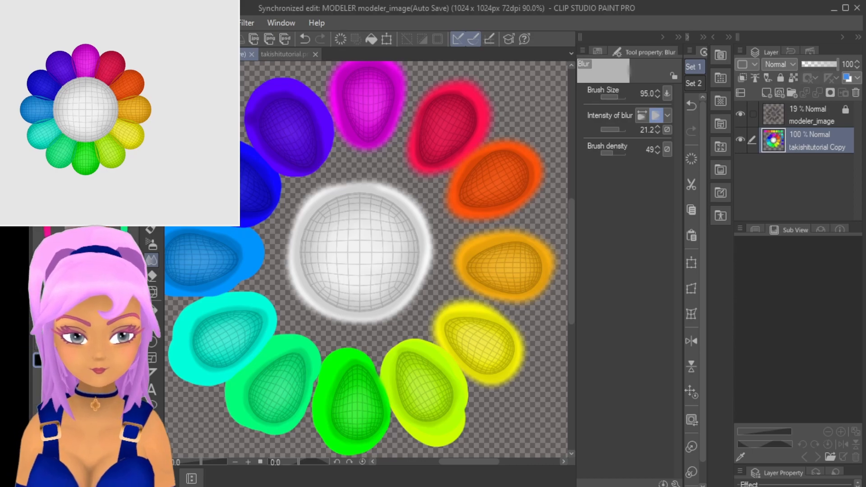
- Examine how the painted colours cover the UV wireframe of the white centre and each petal
{"action": "scroll", "coordinate": [343, 248], "scroll_direction": "up", "scroll_amount": 3}
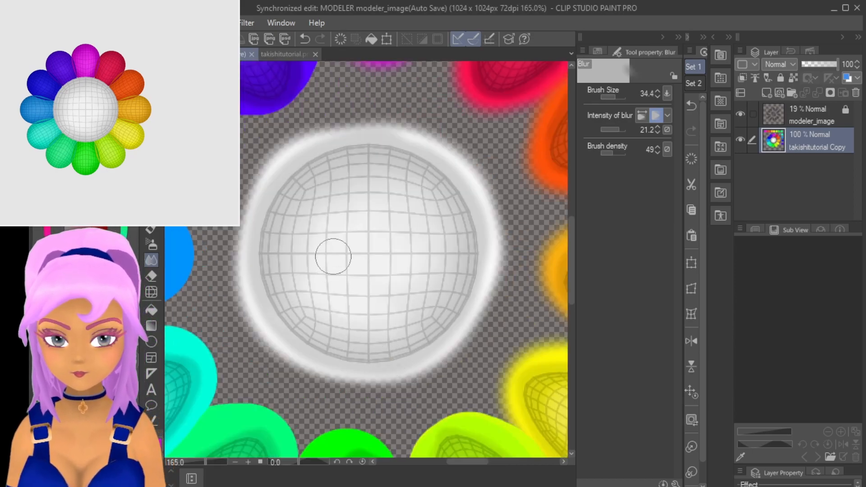
{"action": "scroll", "coordinate": [333, 258], "scroll_direction": "down", "scroll_amount": 1}
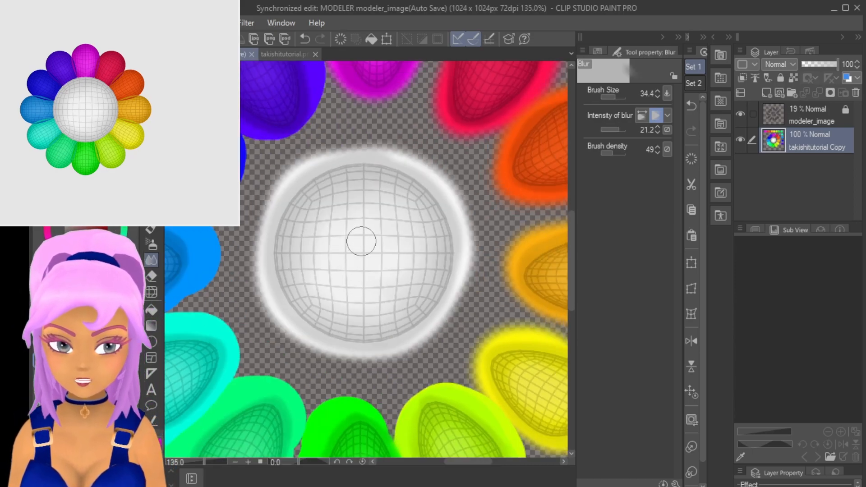
{"action": "mouse_move", "coordinate": [361, 231]}
{"action": "left_mouse_down"}
{"action": "mouse_move", "coordinate": [429, 367]}
{"action": "mouse_move", "coordinate": [424, 377]}
{"action": "left_mouse_up"}
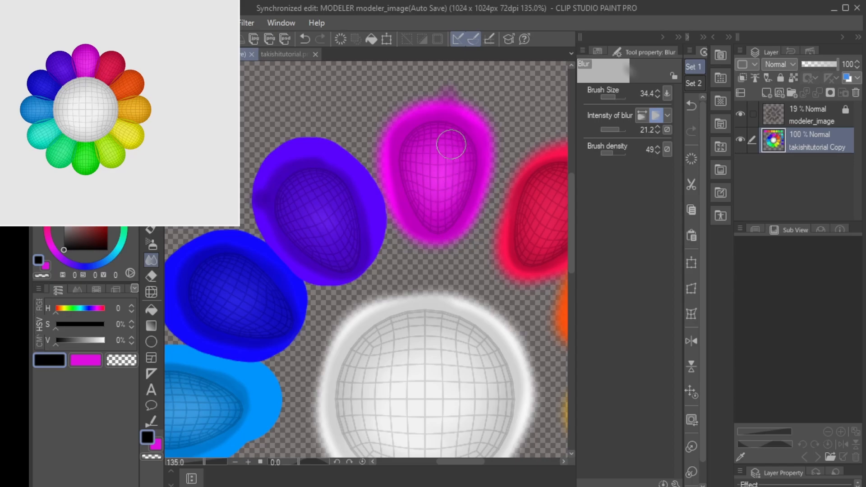
{"action": "left_click_drag", "start_coordinate": [489, 263], "coordinate": [357, 199]}
{"action": "left_click_drag", "start_coordinate": [487, 268], "coordinate": [448, 107]}
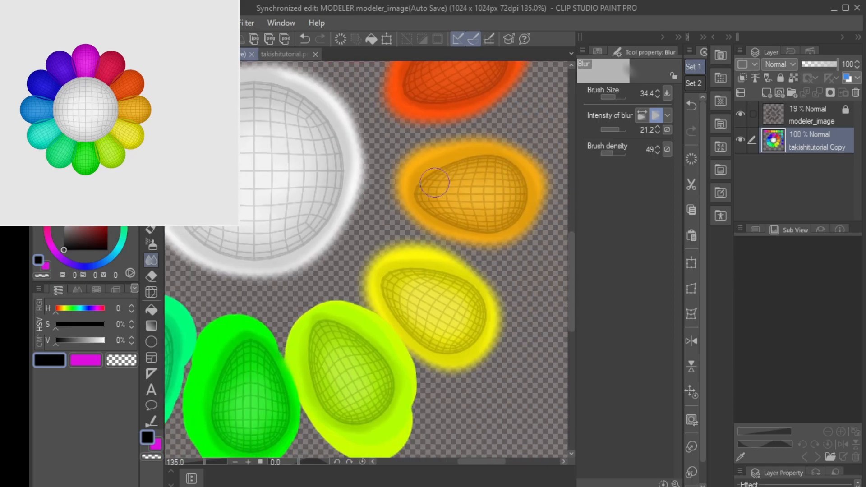
{"action": "left_click_drag", "start_coordinate": [259, 349], "coordinate": [430, 309]}
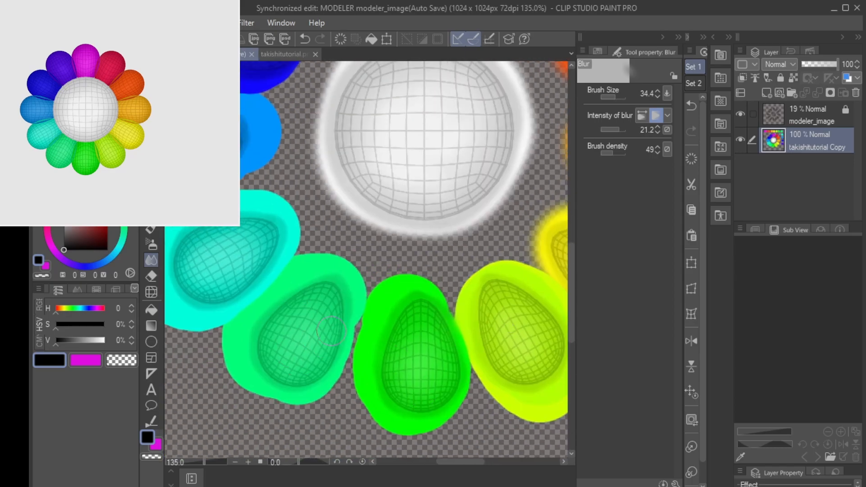
{"action": "left_click_drag", "start_coordinate": [313, 329], "coordinate": [457, 397]}
{"action": "left_click_drag", "start_coordinate": [369, 213], "coordinate": [363, 210]}
{"action": "left_click_drag", "start_coordinate": [398, 234], "coordinate": [363, 359]}
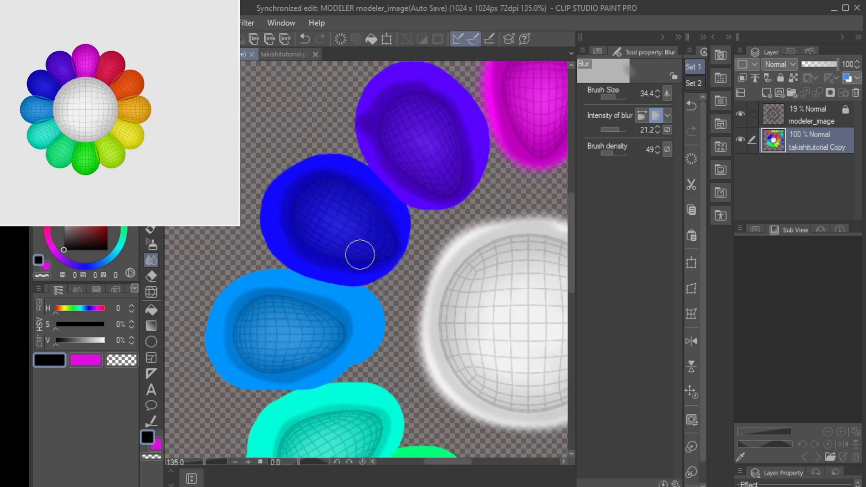
{"action": "left_click", "coordinate": [740, 114]}
{"action": "scroll", "coordinate": [480, 248], "scroll_direction": "down", "scroll_amount": 2}
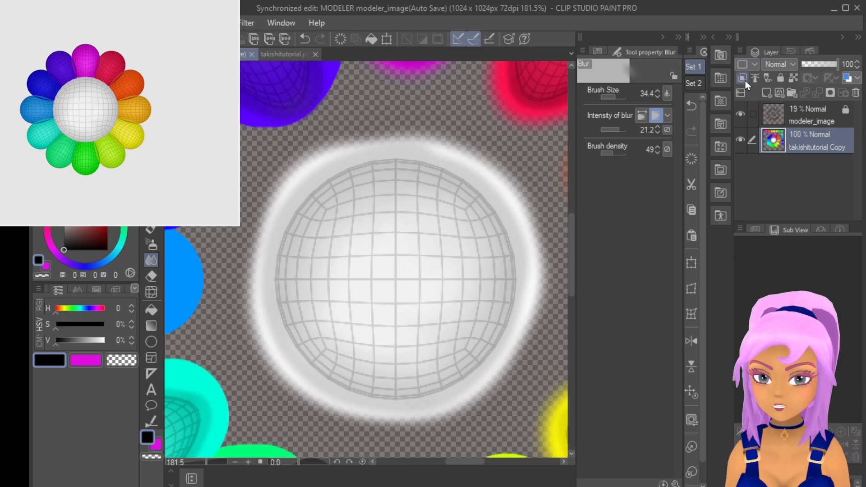
- Add a vector layer above the painted texture and place a two-line symmetrical ruler vertically through the white circle's centre
{"action": "left_click", "coordinate": [780, 93]}
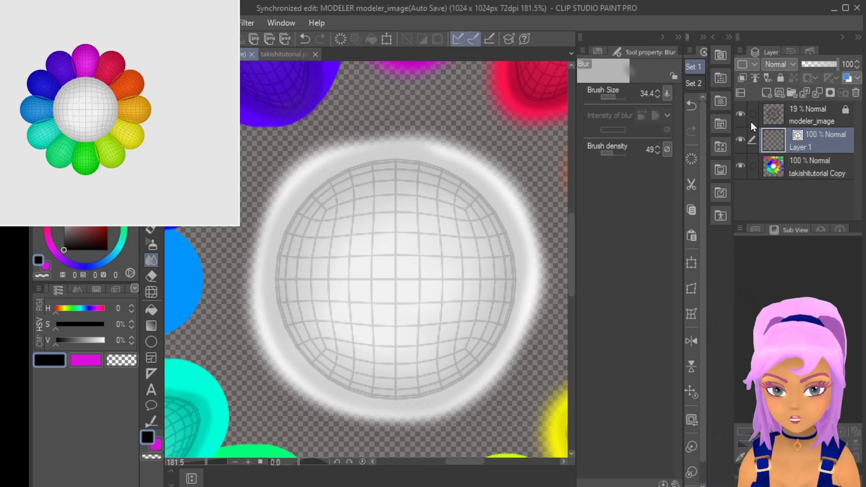
{"action": "left_click", "coordinate": [152, 374]}
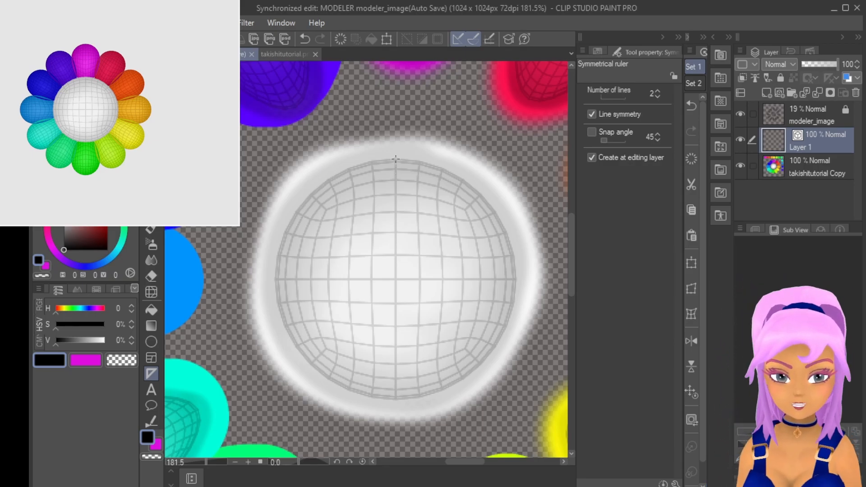
{"action": "left_click_drag", "start_coordinate": [397, 224], "coordinate": [390, 386]}
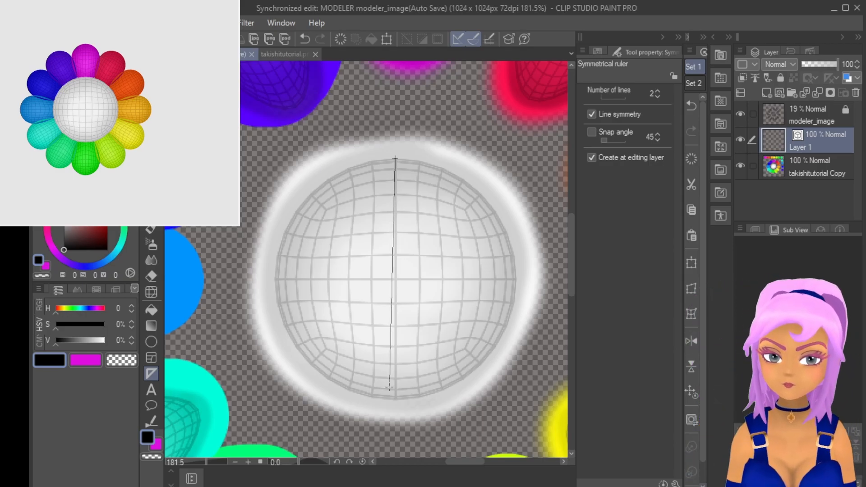
{"action": "left_click_drag", "start_coordinate": [389, 387], "coordinate": [396, 408]}
- Draw a black open-mouth smile mirrored across the ruler on the white circle with the G-pen at size 9
{"action": "key", "text": "p"}
{"action": "mouse_move", "coordinate": [326, 280]}
{"action": "left_mouse_down"}
{"action": "mouse_move", "coordinate": [329, 297]}
{"action": "mouse_move", "coordinate": [376, 345]}
{"action": "mouse_move", "coordinate": [396, 347]}
{"action": "left_mouse_up"}
{"action": "left_click_drag", "start_coordinate": [328, 280], "coordinate": [396, 269]}
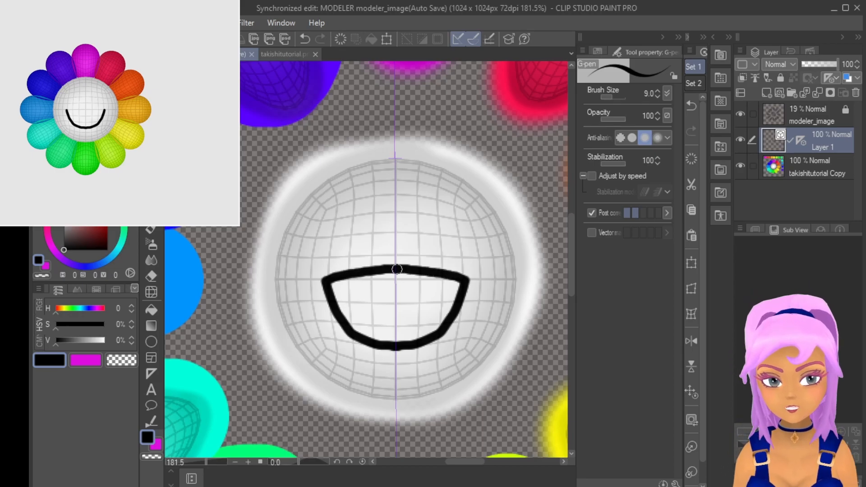
- Adjust the control points of the mouth's upper vector line near the symmetry axis and the left corner
{"action": "key", "text": "o"}
{"action": "left_click", "coordinate": [399, 271]}
{"action": "scroll", "coordinate": [334, 300], "scroll_direction": "up", "scroll_amount": 3}
{"action": "left_click_drag", "start_coordinate": [427, 235], "coordinate": [475, 231]}
{"action": "left_click_drag", "start_coordinate": [336, 250], "coordinate": [338, 248]}
{"action": "left_click_drag", "start_coordinate": [429, 231], "coordinate": [383, 232]}
- Reposition the control points of the mouth's lower left line so that it ends on the symmetry axis
{"action": "left_click", "coordinate": [451, 403]}
{"action": "mouse_move", "coordinate": [474, 404]}
{"action": "left_mouse_down"}
{"action": "mouse_move", "coordinate": [494, 403]}
{"action": "mouse_move", "coordinate": [449, 405]}
{"action": "left_mouse_up"}
{"action": "key", "text": "Delete"}
{"action": "key", "text": "ctrl+z"}
{"action": "left_click", "coordinate": [494, 401]}
{"action": "left_click", "coordinate": [548, 280]}
{"action": "left_click", "coordinate": [453, 403]}
{"action": "left_click_drag", "start_coordinate": [475, 404], "coordinate": [469, 405]}
{"action": "left_click_drag", "start_coordinate": [366, 369], "coordinate": [354, 354]}
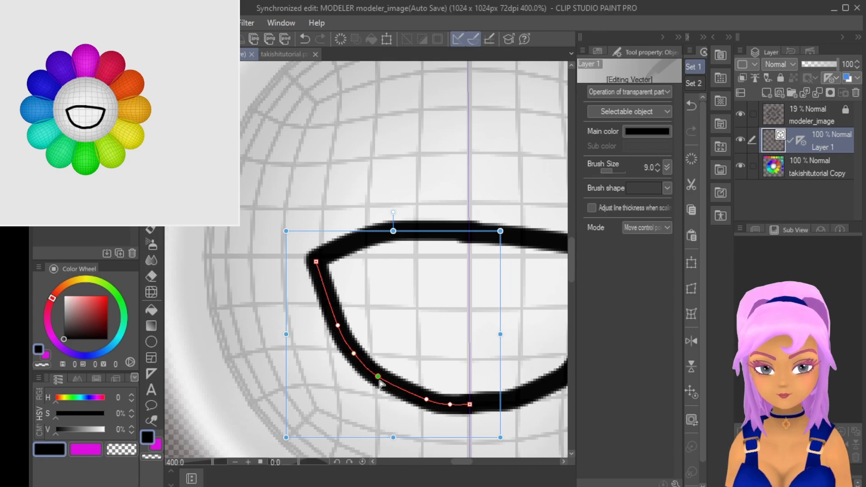
- Move the upper left line's inner point onto the symmetry axis and smooth the lower left curve's control points
{"action": "left_click", "coordinate": [429, 227]}
{"action": "left_click_drag", "start_coordinate": [429, 227], "coordinate": [470, 223]}
{"action": "left_click", "coordinate": [341, 332]}
{"action": "left_click_drag", "start_coordinate": [342, 339], "coordinate": [349, 345]}
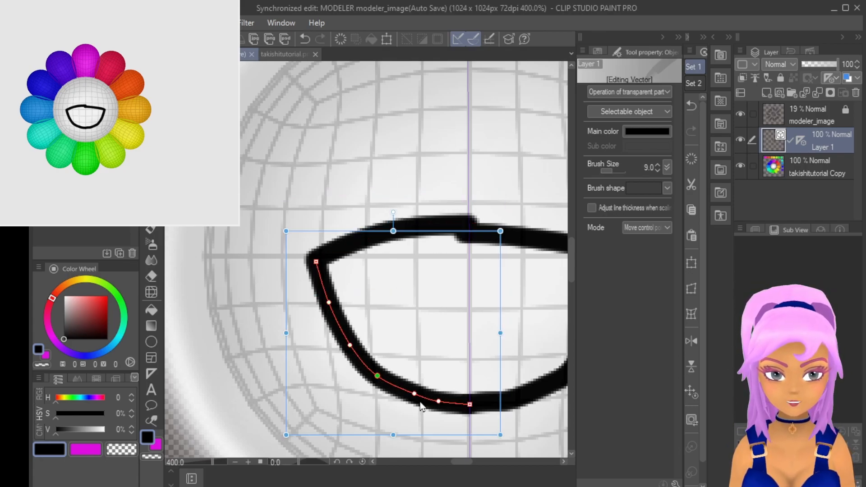
{"action": "left_click_drag", "start_coordinate": [415, 394], "coordinate": [401, 391]}
{"action": "scroll", "coordinate": [521, 392], "scroll_direction": "down", "scroll_amount": 5}
{"action": "mouse_move", "coordinate": [447, 461]}
{"action": "left_mouse_down"}
{"action": "mouse_move", "coordinate": [459, 461]}
{"action": "mouse_move", "coordinate": [451, 461]}
{"action": "left_mouse_up"}
{"action": "scroll", "coordinate": [478, 410], "scroll_direction": "up", "scroll_amount": 3}
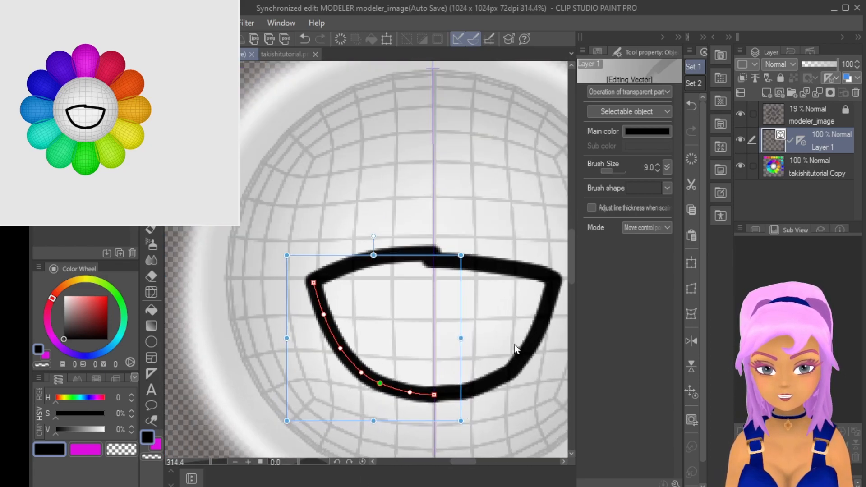
- Remove the right half of the mouth outline and thin the remaining lines with Adjust line width, Narrow raised to 1.0
{"action": "left_click", "coordinate": [516, 346]}
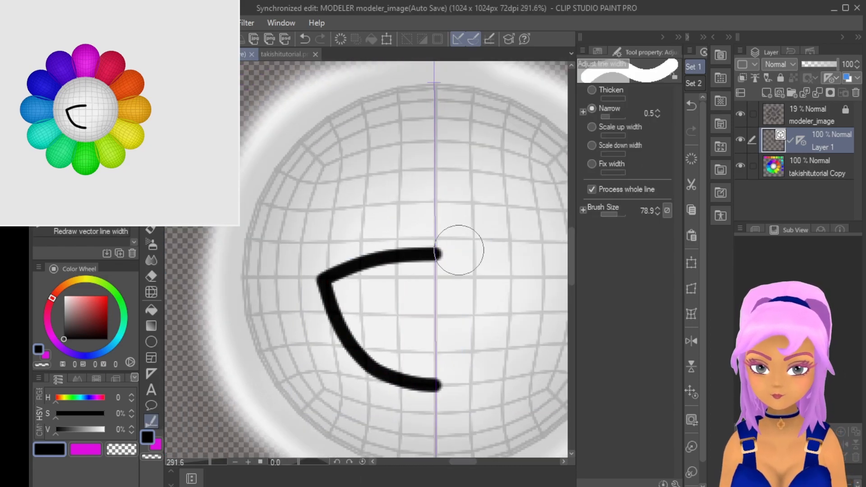
{"action": "left_click_drag", "start_coordinate": [458, 250], "coordinate": [275, 296]}
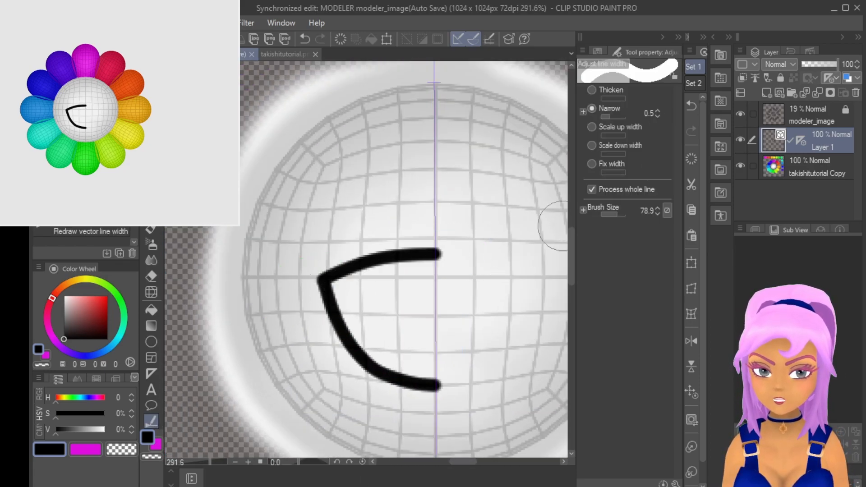
{"action": "left_click", "coordinate": [657, 111]}
{"action": "left_click", "coordinate": [658, 111]}
{"action": "left_click", "coordinate": [657, 111]}
{"action": "left_click", "coordinate": [658, 111]}
{"action": "left_click", "coordinate": [657, 111]}
{"action": "mouse_move", "coordinate": [441, 250]}
{"action": "left_mouse_down"}
{"action": "mouse_move", "coordinate": [313, 284]}
{"action": "mouse_move", "coordinate": [496, 408]}
{"action": "left_mouse_up"}
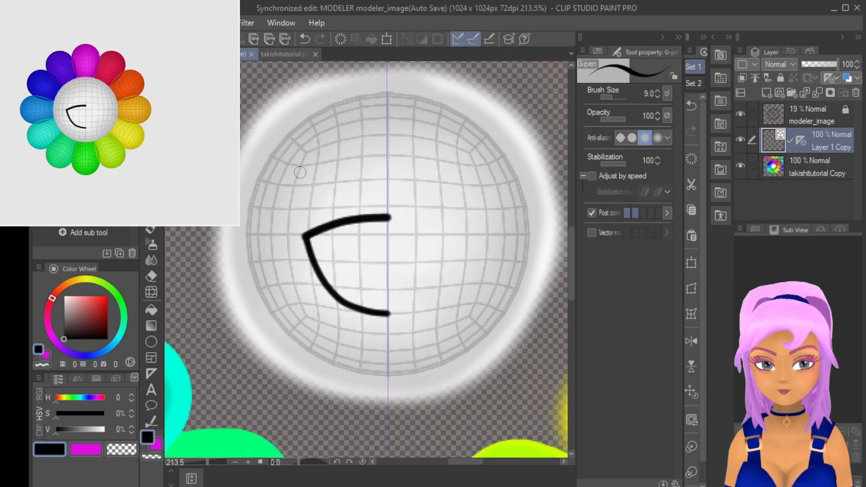
- Draw the eye's upper and lower curves above the mouth with the 9.0 G-pen and symmetry, and thin the left eye's lines with Adjust line width
{"action": "mouse_move", "coordinate": [299, 173]}
{"action": "left_mouse_down"}
{"action": "mouse_move", "coordinate": [327, 158]}
{"action": "mouse_move", "coordinate": [351, 178]}
{"action": "left_mouse_up"}
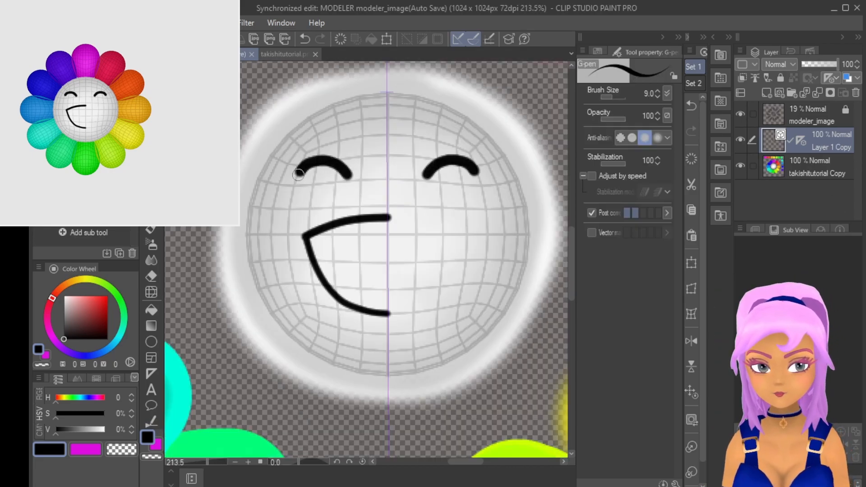
{"action": "mouse_move", "coordinate": [298, 175]}
{"action": "left_mouse_down"}
{"action": "mouse_move", "coordinate": [331, 186]}
{"action": "mouse_move", "coordinate": [348, 177]}
{"action": "mouse_move", "coordinate": [337, 168]}
{"action": "mouse_move", "coordinate": [347, 169]}
{"action": "mouse_move", "coordinate": [332, 174]}
{"action": "mouse_move", "coordinate": [354, 187]}
{"action": "left_mouse_up"}
{"action": "key", "text": "y"}
{"action": "key", "text": "y"}
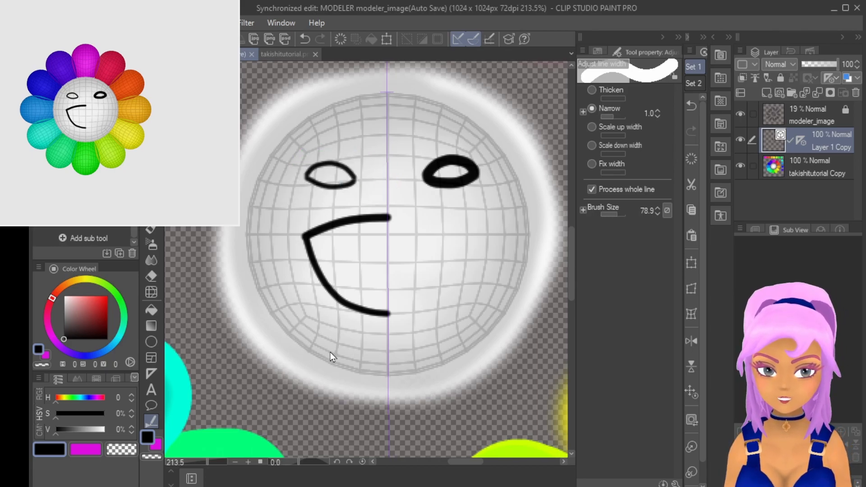
- Delete the right eye's lower and upper vector lines
{"action": "key", "text": "o"}
{"action": "left_click", "coordinate": [477, 177]}
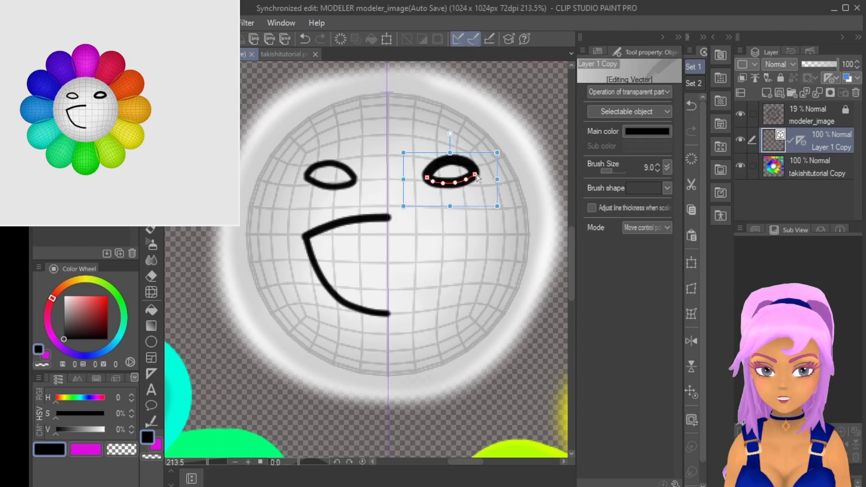
{"action": "key", "text": "Delete"}
{"action": "left_click", "coordinate": [470, 168]}
{"action": "key", "text": "Delete"}
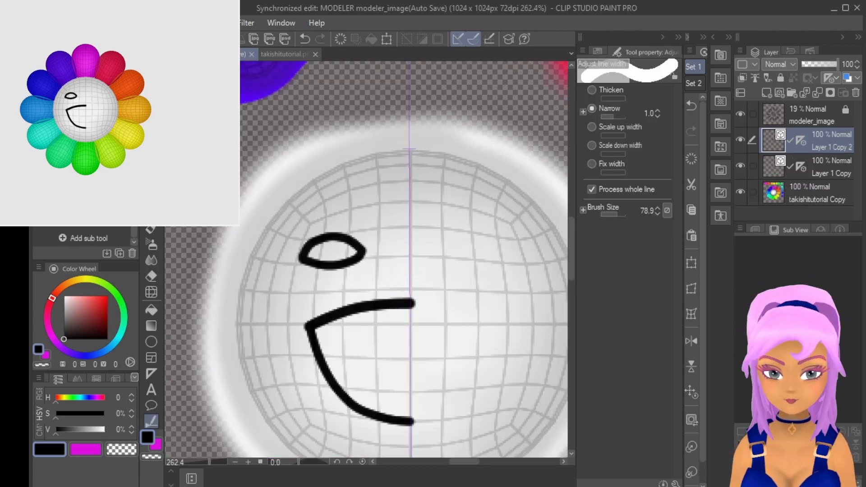
- Duplicate the face line layer, flip Layer 1 Copy horizontally and move it to complete the right half of the face
{"action": "key", "text": "k"}
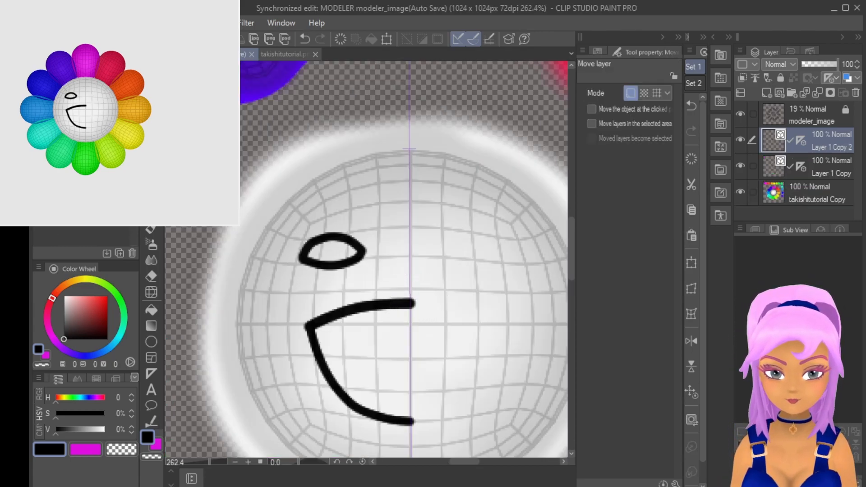
{"action": "mouse_move", "coordinate": [366, 305]}
{"action": "left_mouse_down"}
{"action": "mouse_move", "coordinate": [261, 280]}
{"action": "mouse_move", "coordinate": [370, 306]}
{"action": "left_mouse_up"}
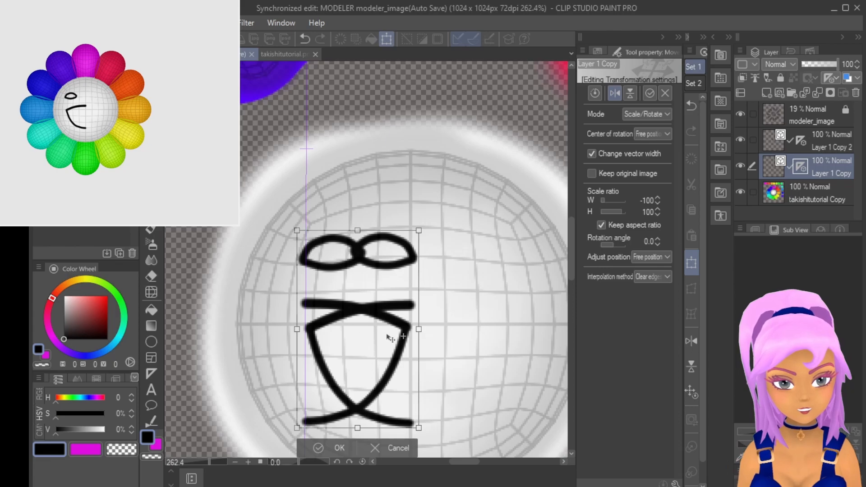
{"action": "left_click_drag", "start_coordinate": [388, 338], "coordinate": [396, 338]}
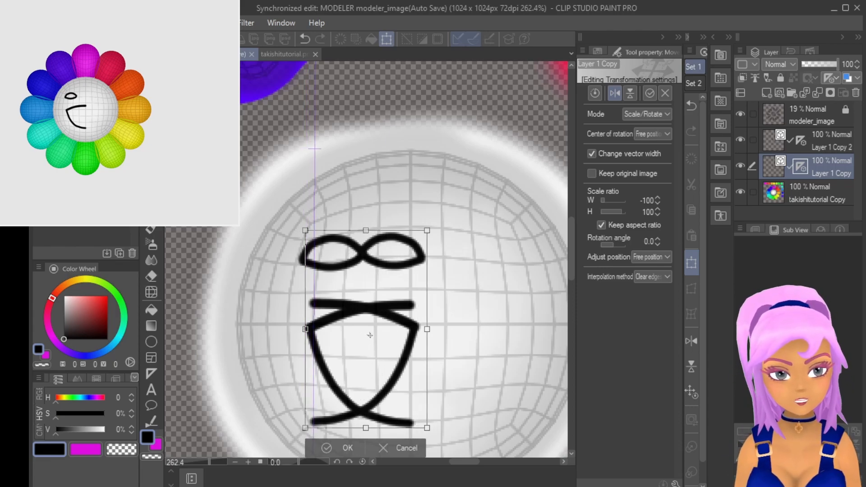
{"action": "left_click_drag", "start_coordinate": [358, 353], "coordinate": [444, 356]}
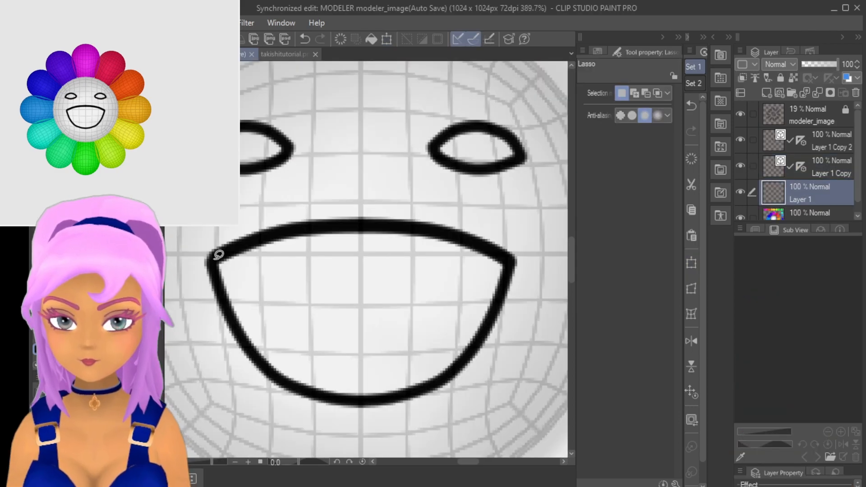
- Lasso along the mouth outline on a new layer beneath the lines and fill the selection with turquoise
{"action": "mouse_move", "coordinate": [215, 258]}
{"action": "left_mouse_down"}
{"action": "mouse_move", "coordinate": [305, 227]}
{"action": "mouse_move", "coordinate": [396, 221]}
{"action": "mouse_move", "coordinate": [464, 229]}
{"action": "mouse_move", "coordinate": [511, 259]}
{"action": "mouse_move", "coordinate": [482, 341]}
{"action": "mouse_move", "coordinate": [449, 370]}
{"action": "left_mouse_up"}
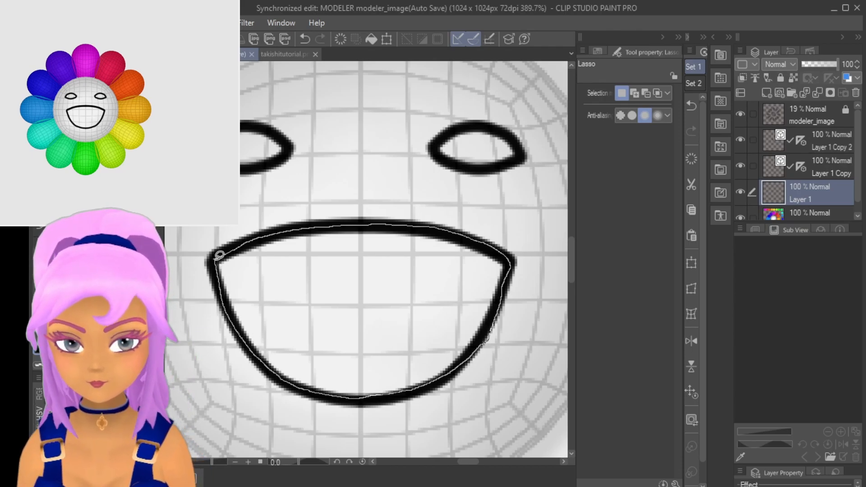
{"action": "left_click_drag", "start_coordinate": [218, 256], "coordinate": [218, 256]}
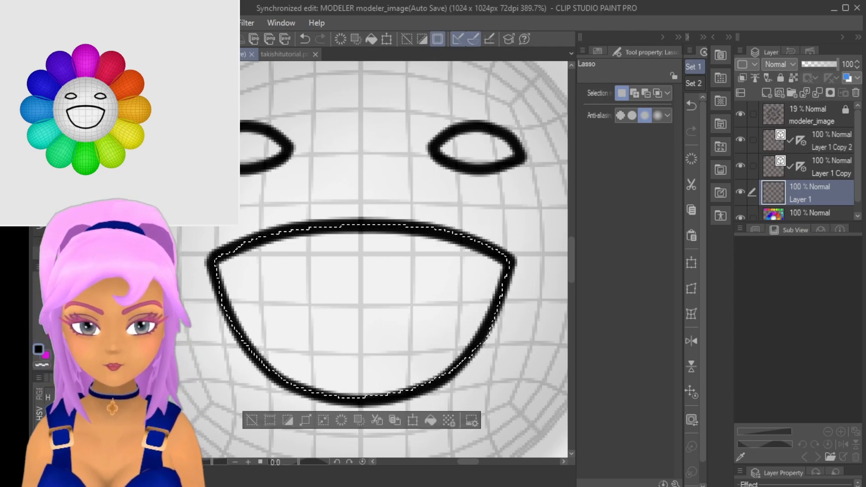
{"action": "key", "text": "g"}
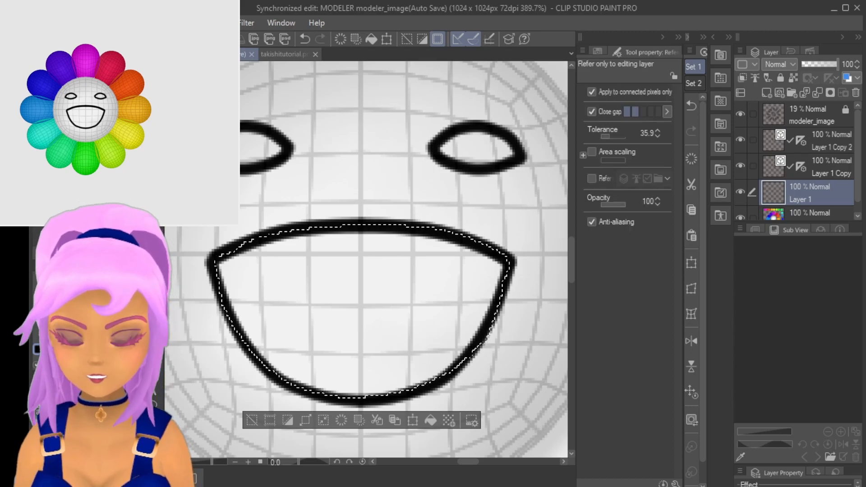
{"action": "left_click", "coordinate": [368, 285]}
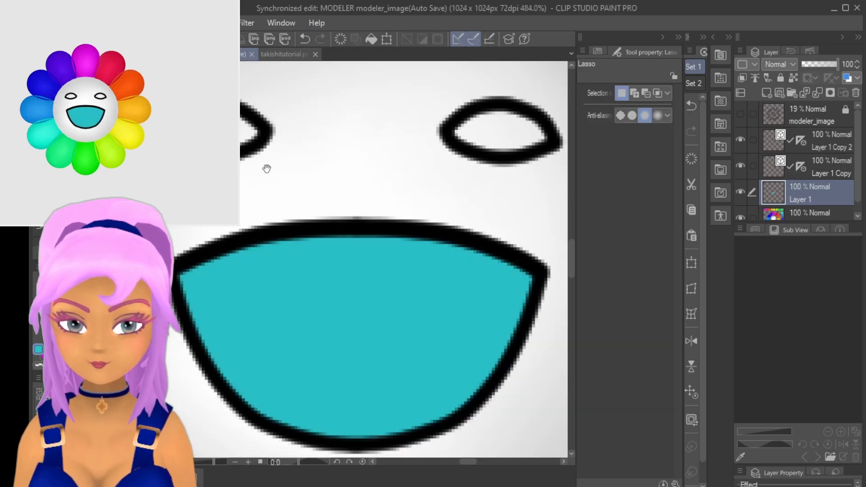
- Lasso inside the eye outlines on Layer 1, fill the eyes with pink and clear the selection
{"action": "mouse_move", "coordinate": [265, 168]}
{"action": "middle_mouse_down"}
{"action": "mouse_move", "coordinate": [311, 288]}
{"action": "mouse_move", "coordinate": [392, 308]}
{"action": "middle_mouse_up"}
{"action": "scroll", "coordinate": [376, 290], "scroll_direction": "up", "scroll_amount": 3}
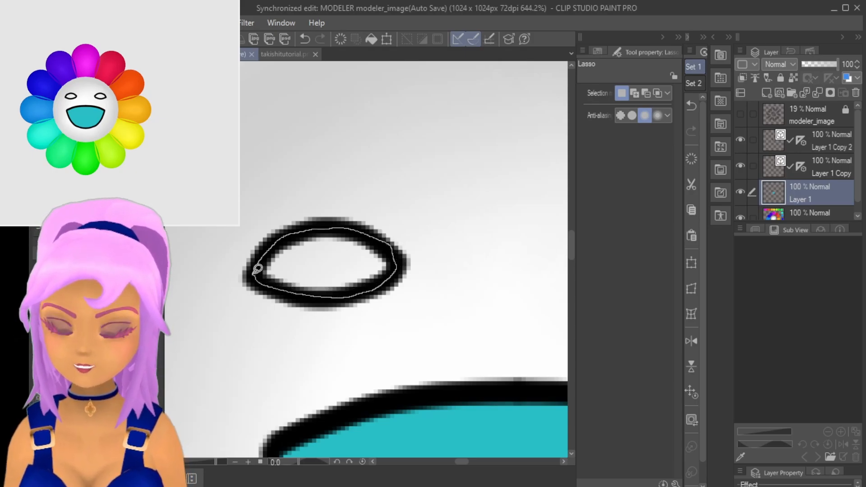
{"action": "left_click_drag", "start_coordinate": [257, 268], "coordinate": [258, 270]}
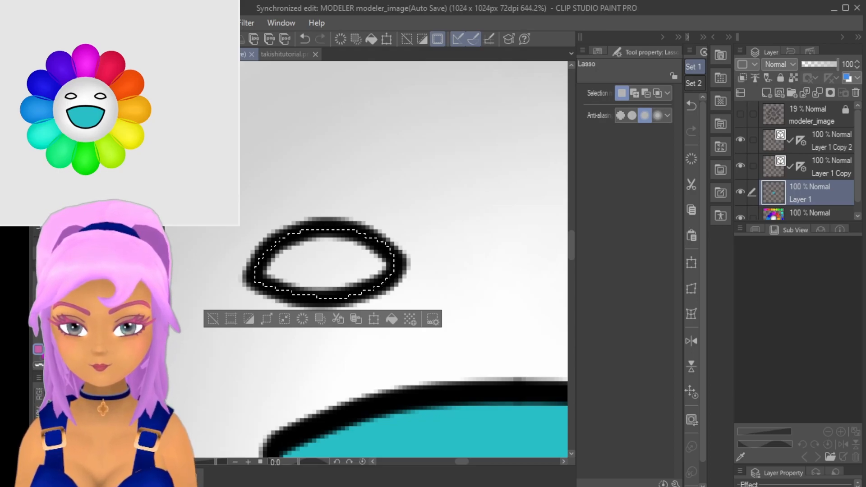
{"action": "key", "text": "g"}
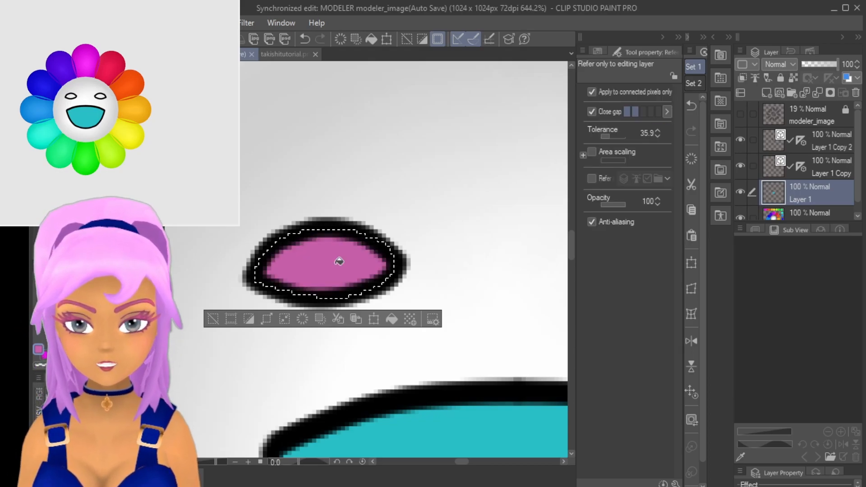
{"action": "scroll", "coordinate": [424, 357], "scroll_direction": "down", "scroll_amount": 2}
{"action": "key", "text": "ctrl+d"}
{"action": "scroll", "coordinate": [412, 361], "scroll_direction": "down", "scroll_amount": 4}
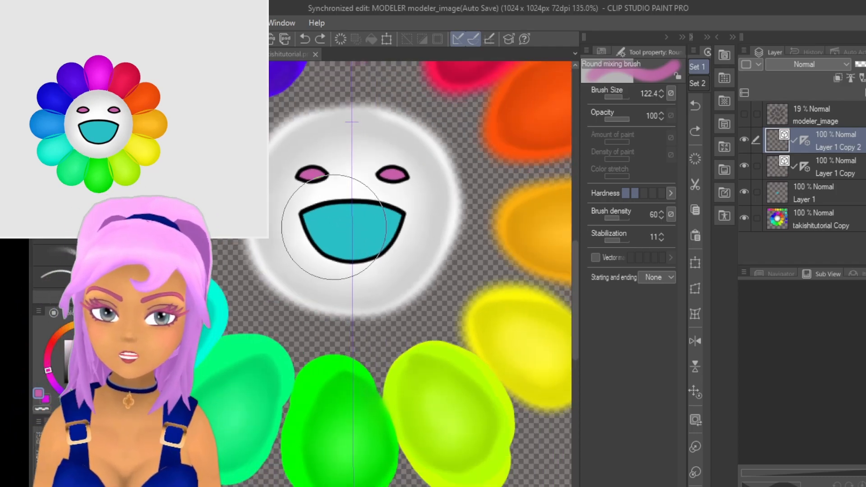
- Reveal the layer properties and apply the Layer color effect to the Layer 1 Copy 2 face lines, recolouring the face outline pink
{"action": "middle_click_drag", "start_coordinate": [339, 219], "coordinate": [395, 295]}
{"action": "scroll", "coordinate": [394, 294], "scroll_direction": "up", "scroll_amount": 1}
{"action": "scroll", "coordinate": [394, 294], "scroll_direction": "up", "scroll_amount": 4}
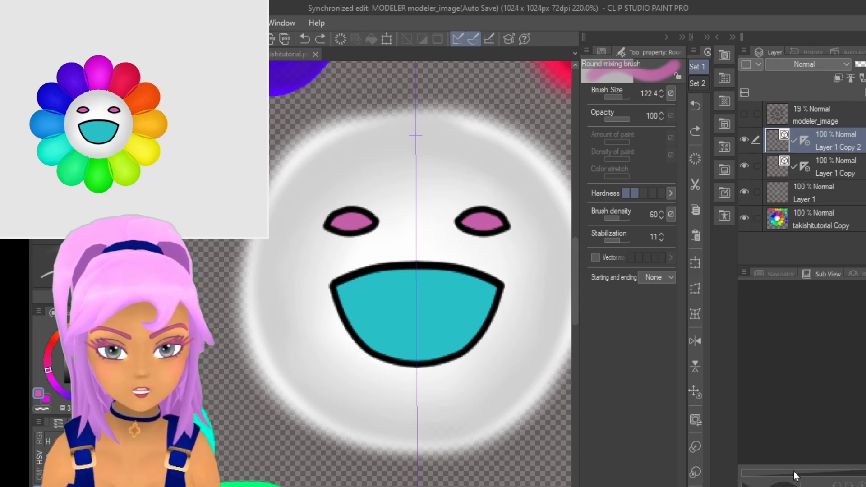
{"action": "left_click_drag", "start_coordinate": [805, 485], "coordinate": [847, 332]}
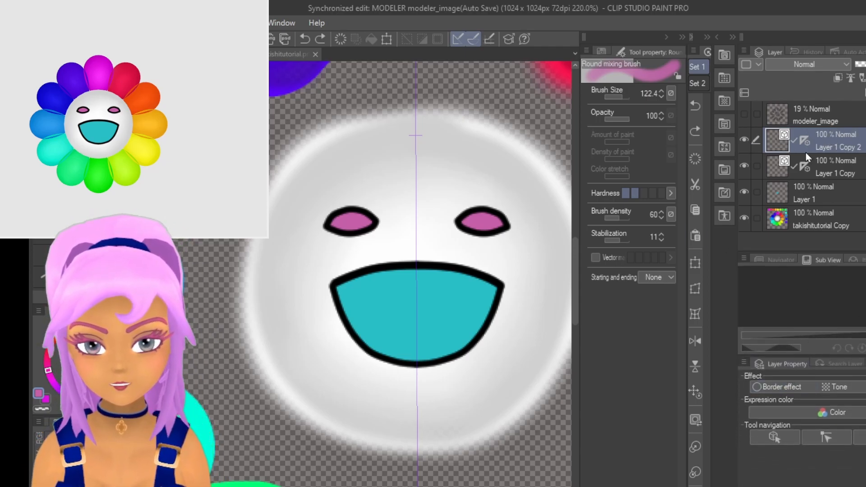
{"action": "key", "text": "o"}
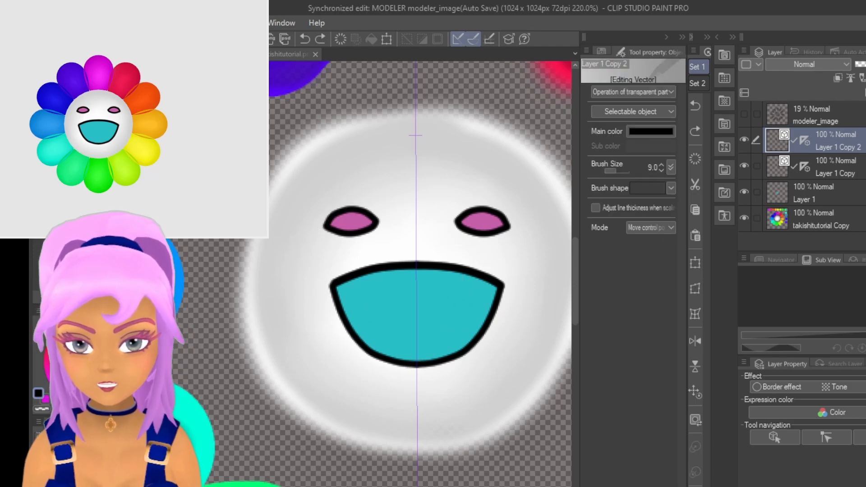
{"action": "left_click", "coordinate": [359, 278]}
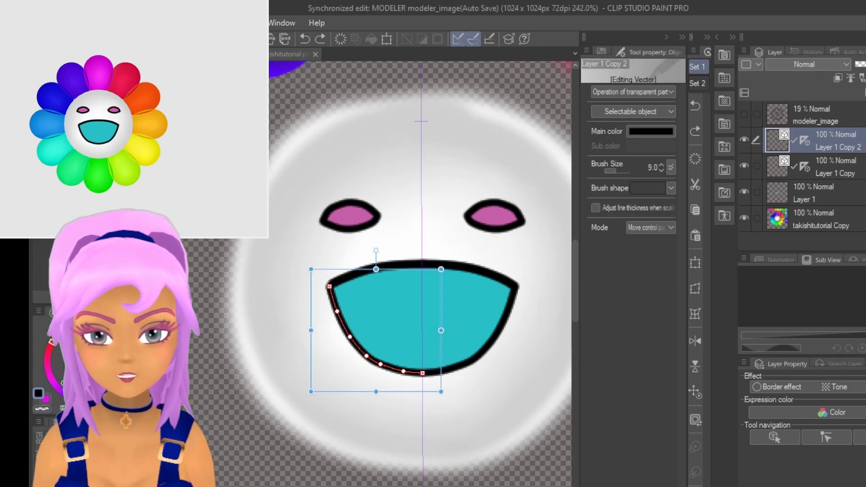
{"action": "left_click", "coordinate": [865, 387]}
{"action": "left_click", "coordinate": [831, 401]}
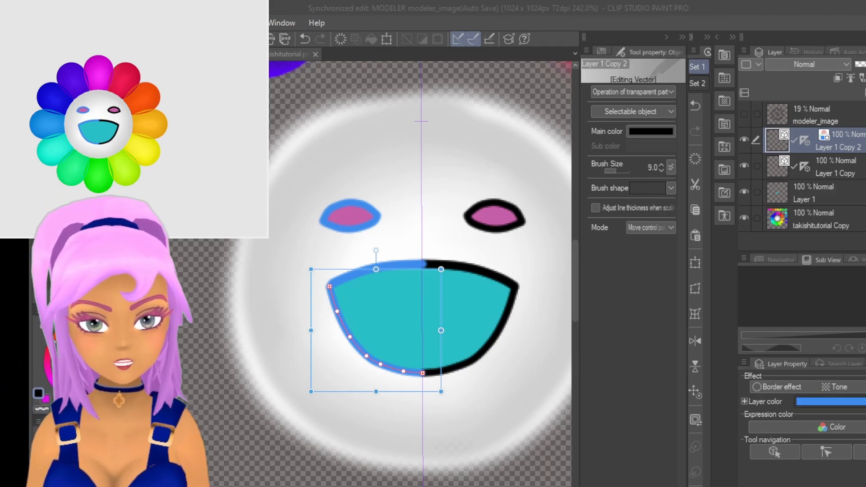
{"action": "left_click", "coordinate": [269, 87]}
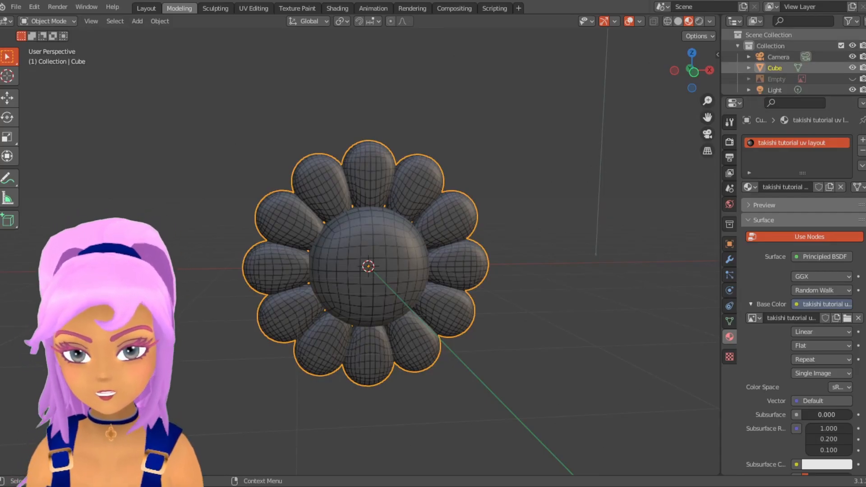
- Switch to Blender and replace the flower material's base colour image with the painted takishitutorial texture in the Shading workspace
{"action": "left_click", "coordinate": [812, 35]}
{"action": "scroll", "coordinate": [436, 307], "scroll_direction": "up", "scroll_amount": 3}
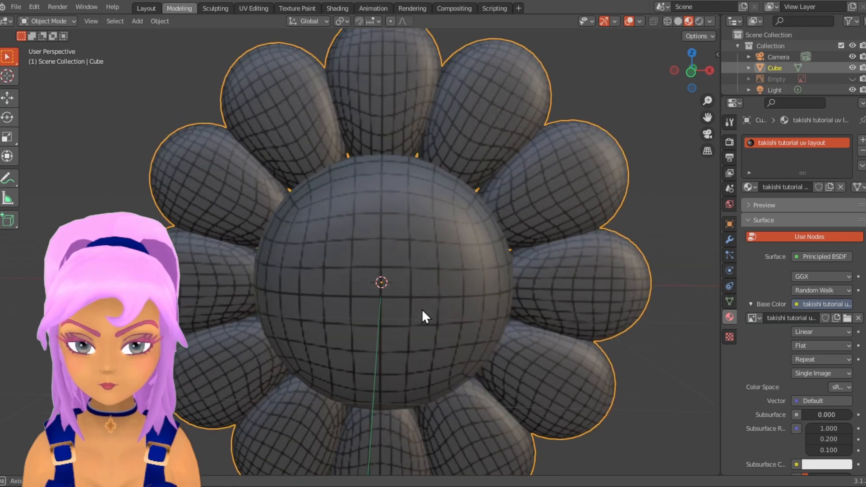
{"action": "scroll", "coordinate": [440, 300], "scroll_direction": "down", "scroll_amount": 2}
{"action": "left_click", "coordinate": [331, 8]}
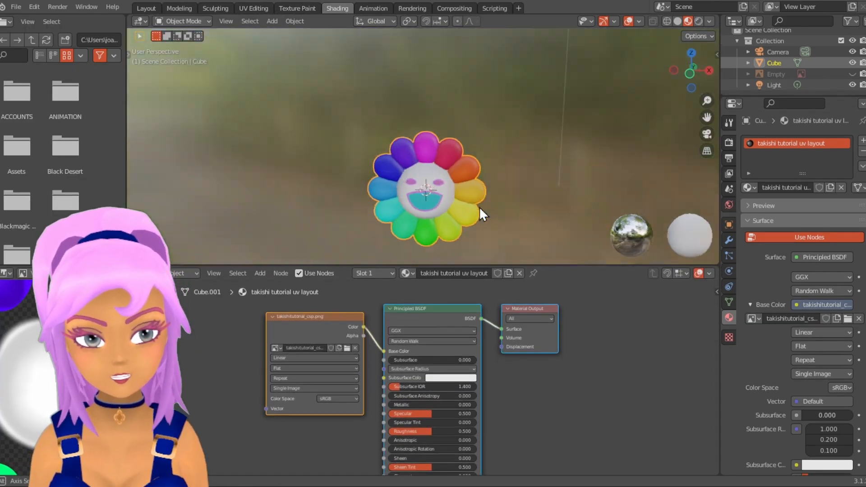
{"action": "scroll", "coordinate": [477, 210], "scroll_direction": "up", "scroll_amount": 4}
{"action": "scroll", "coordinate": [454, 324], "scroll_direction": "down", "scroll_amount": 6}
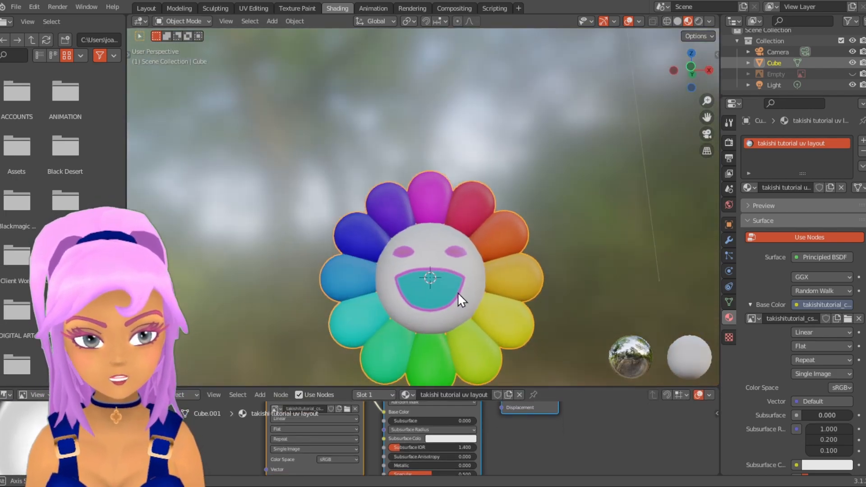
- Return to the Modeling workspace and set the flower material's Metallic to 0.543, Specular to 0.152 and Roughness to 0.283
{"action": "left_click", "coordinate": [178, 8]}
{"action": "key", "text": "Tab"}
{"action": "scroll", "coordinate": [807, 395], "scroll_direction": "down", "scroll_amount": 8}
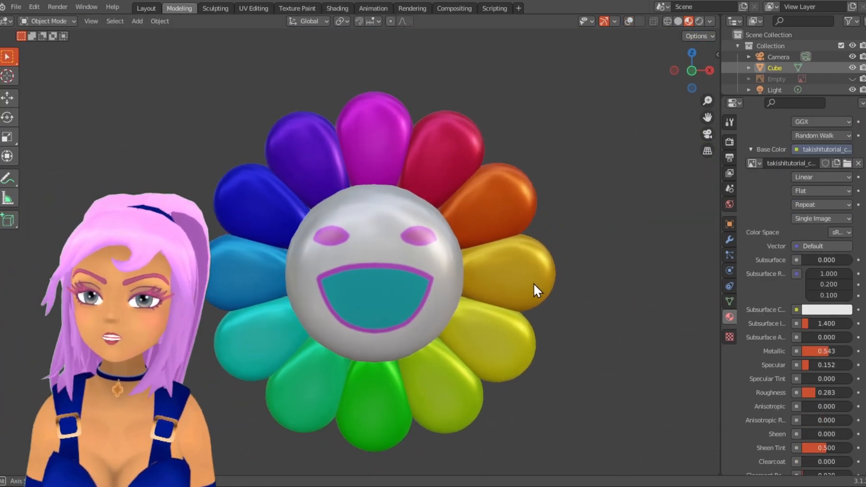
{"action": "scroll", "coordinate": [426, 274], "scroll_direction": "down", "scroll_amount": 3}
{"action": "left_click", "coordinate": [629, 21]}
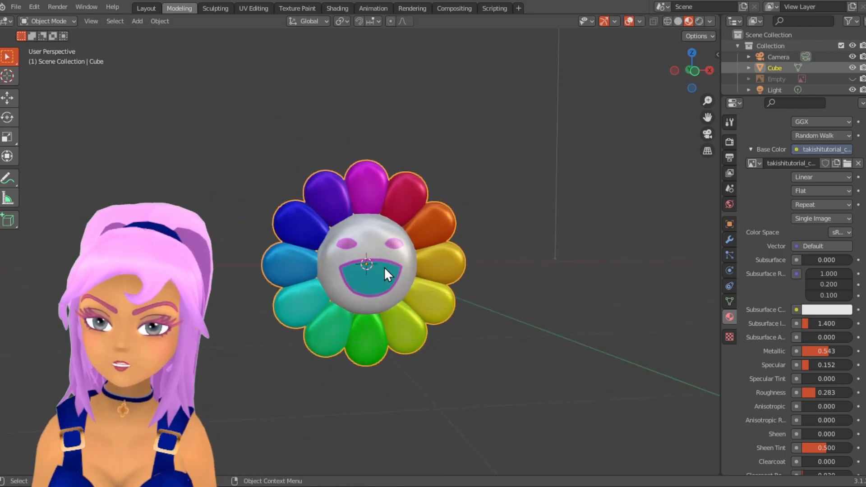
- Select the linked mesh of the white face sphere in Edit Mode and separate it from the petals by selection
{"action": "scroll", "coordinate": [382, 266], "scroll_direction": "up", "scroll_amount": 2}
{"action": "key", "text": "Tab"}
{"action": "key", "text": "p"}
{"action": "left_click", "coordinate": [367, 247]}
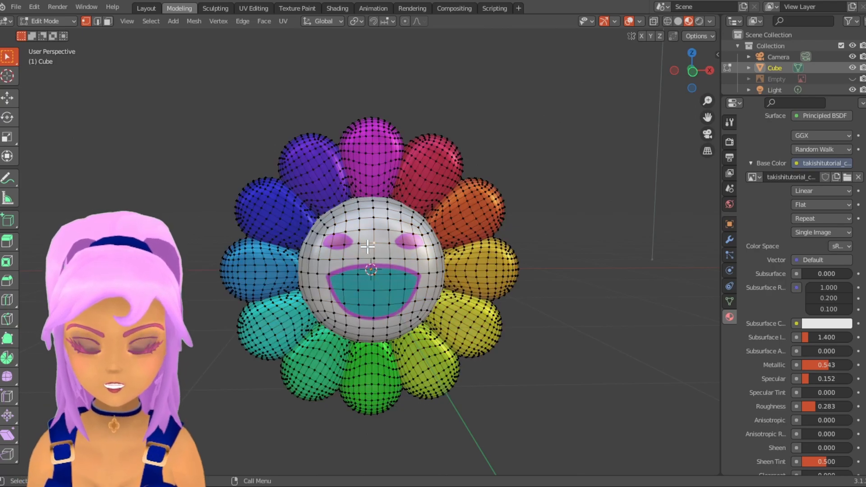
{"action": "key", "text": "l"}
{"action": "key", "text": "p"}
{"action": "left_click", "coordinate": [367, 247]}
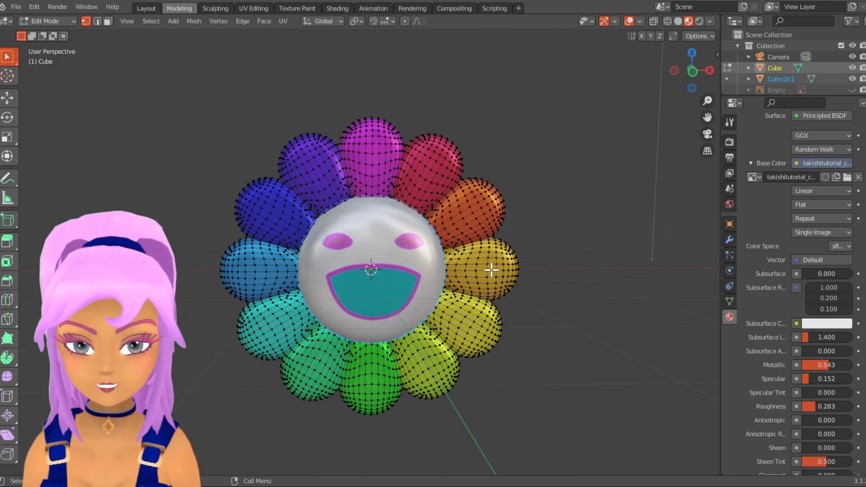
{"action": "key", "text": "Tab"}
- Select the face sphere and the petals in turn to check that they are separate objects
{"action": "left_click", "coordinate": [437, 173]}
{"action": "left_click", "coordinate": [421, 259]}
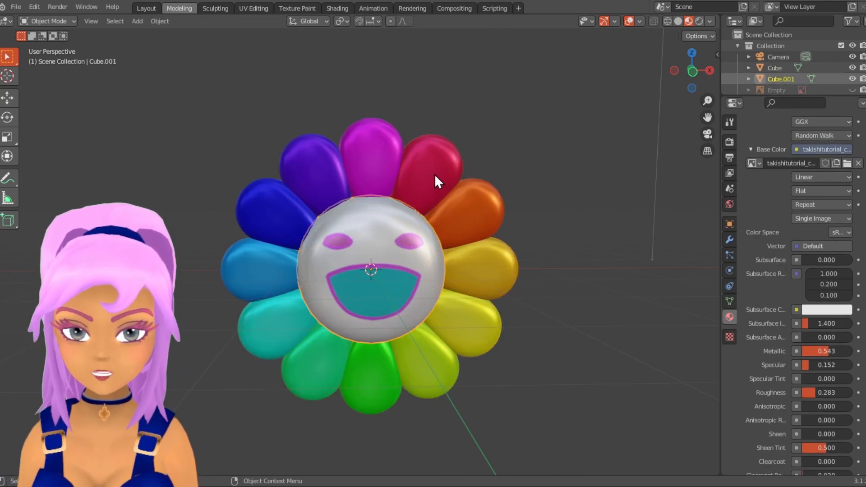
{"action": "left_click", "coordinate": [434, 175]}
{"action": "mouse_move", "coordinate": [556, 322]}
{"action": "middle_mouse_down"}
{"action": "mouse_move", "coordinate": [353, 339]}
{"action": "mouse_move", "coordinate": [559, 329]}
{"action": "middle_mouse_up"}
{"action": "left_click", "coordinate": [399, 289]}
{"action": "middle_click_drag", "start_coordinate": [400, 290], "coordinate": [393, 268]}
- Add an armature at the flower's centre in the front view
{"action": "key", "text": "KP_1"}
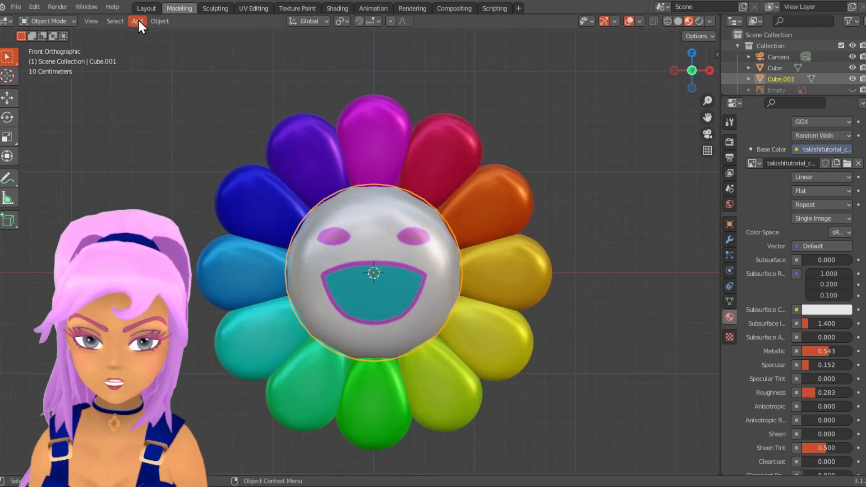
{"action": "left_click", "coordinate": [138, 21]}
{"action": "mouse_move", "coordinate": [166, 118]}
{"action": "left_click", "coordinate": [243, 115]}
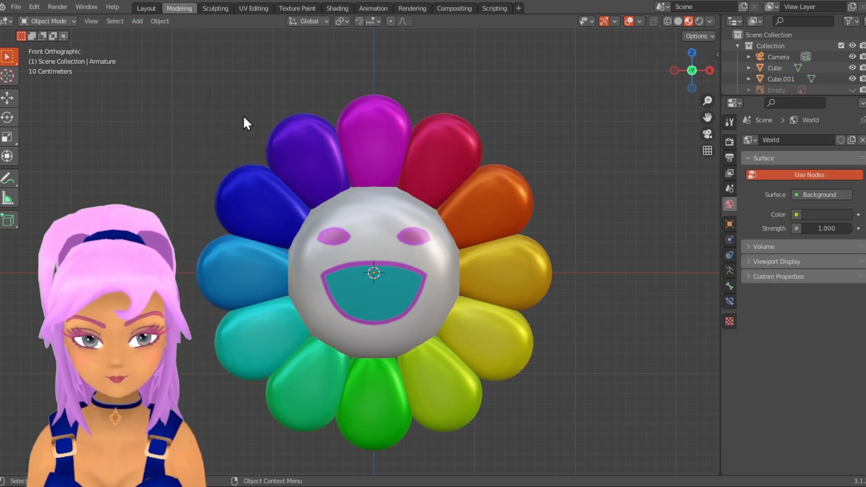
- Scale the armature up to about 1.957 and display it in front of the flower
{"action": "scroll", "coordinate": [454, 269], "scroll_direction": "down", "scroll_amount": 4}
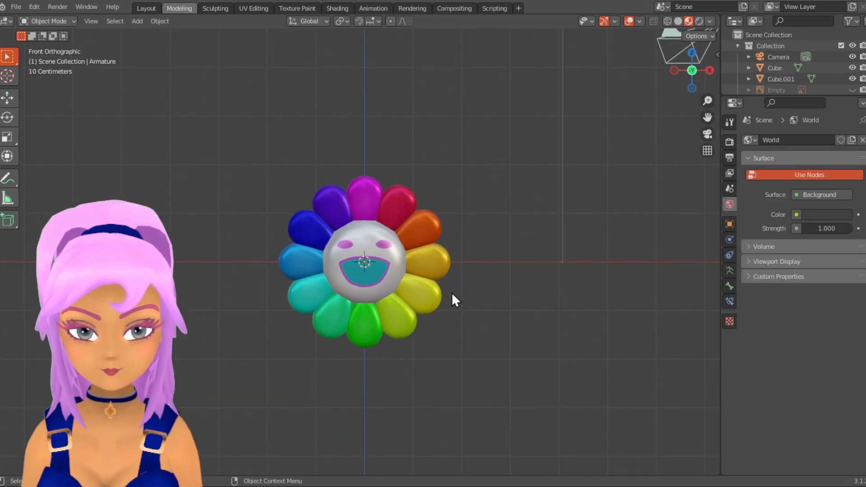
{"action": "key", "text": "s"}
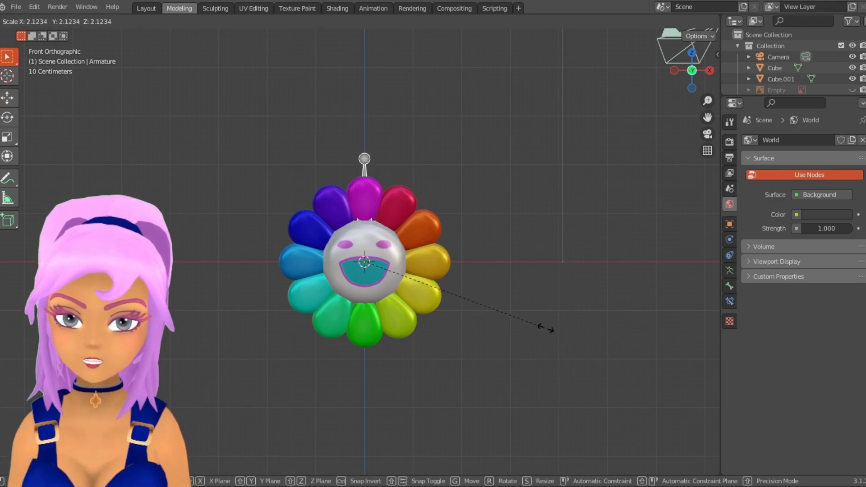
{"action": "left_click", "coordinate": [536, 319]}
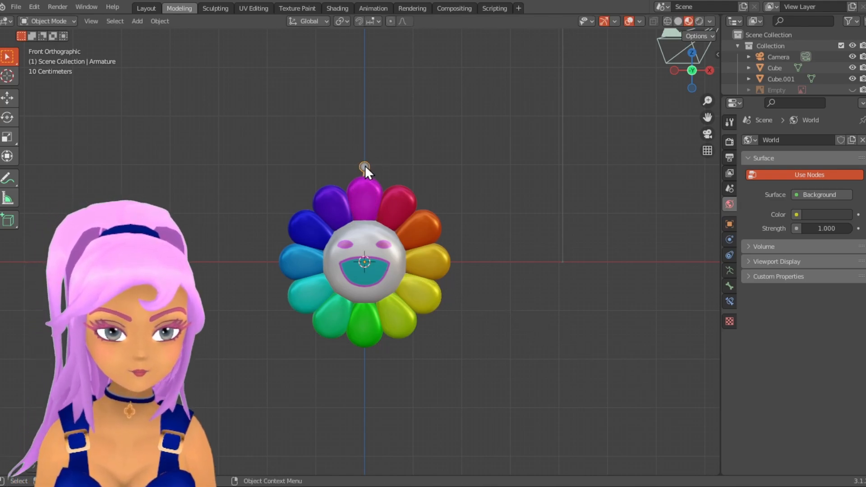
{"action": "left_click", "coordinate": [729, 224]}
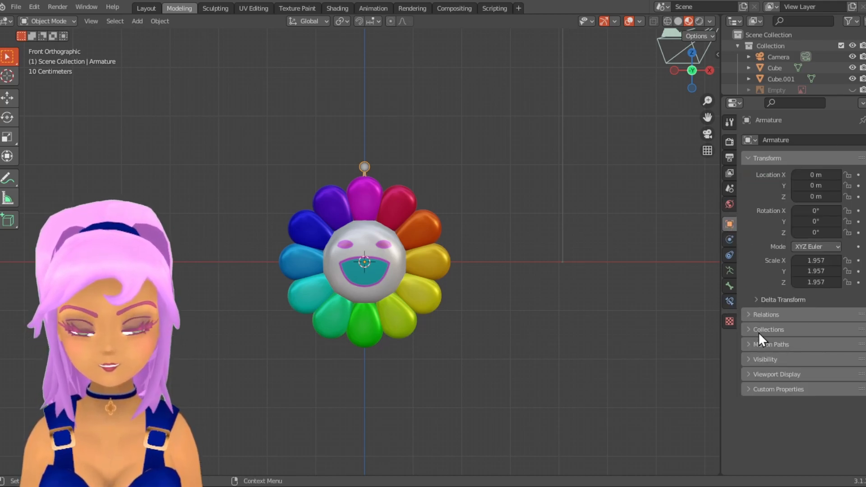
{"action": "left_click", "coordinate": [746, 375]}
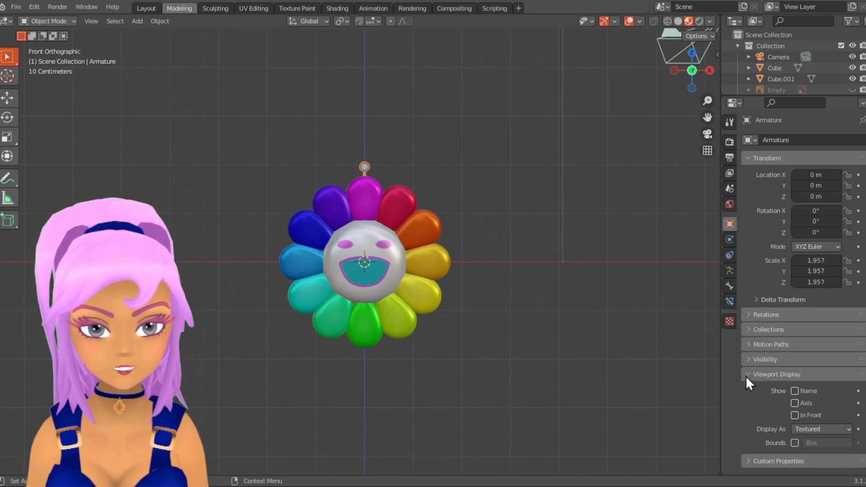
{"action": "left_click", "coordinate": [794, 415]}
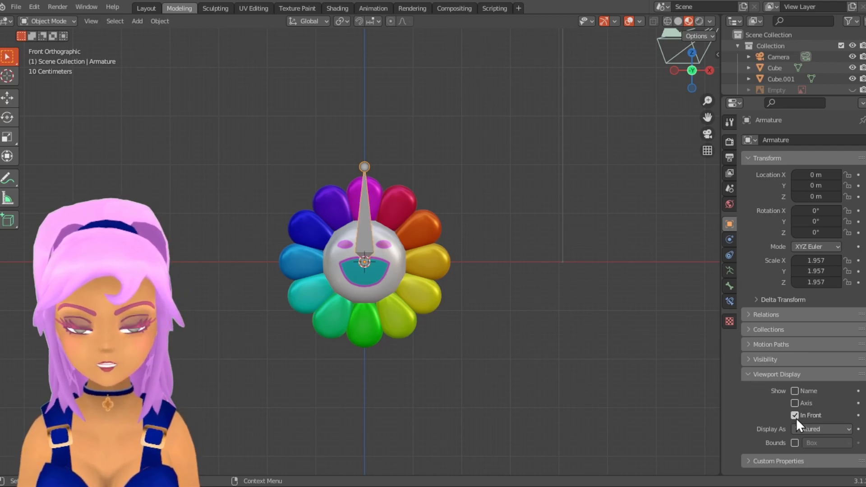
- Scale the armature to about 0.698 so its bone fits within the white face sphere
{"action": "middle_click_drag", "start_coordinate": [377, 309], "coordinate": [514, 311]}
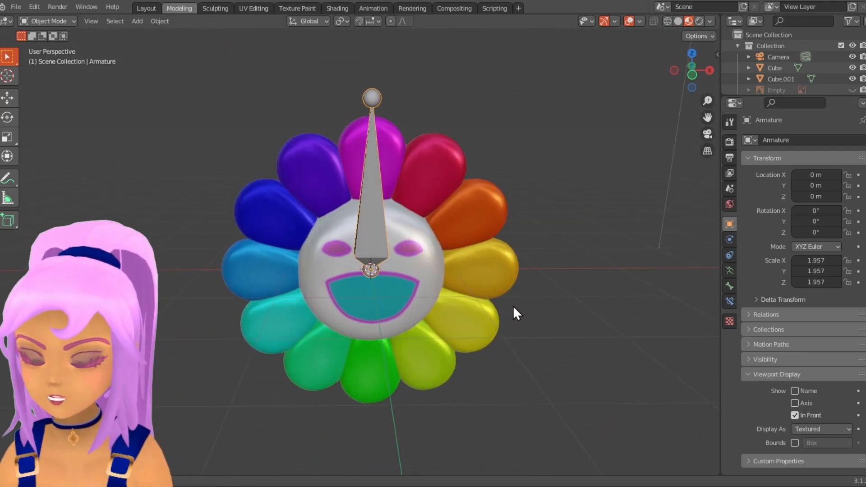
{"action": "left_click", "coordinate": [375, 214]}
{"action": "middle_click_drag", "start_coordinate": [467, 246], "coordinate": [448, 270]}
{"action": "left_click", "coordinate": [375, 243]}
{"action": "key", "text": "s"}
{"action": "left_click", "coordinate": [397, 270]}
- Enlarge the Outliner and rename the armature object as flowerrig
{"action": "left_click_drag", "start_coordinate": [805, 94], "coordinate": [805, 233]}
{"action": "left_click", "coordinate": [368, 251]}
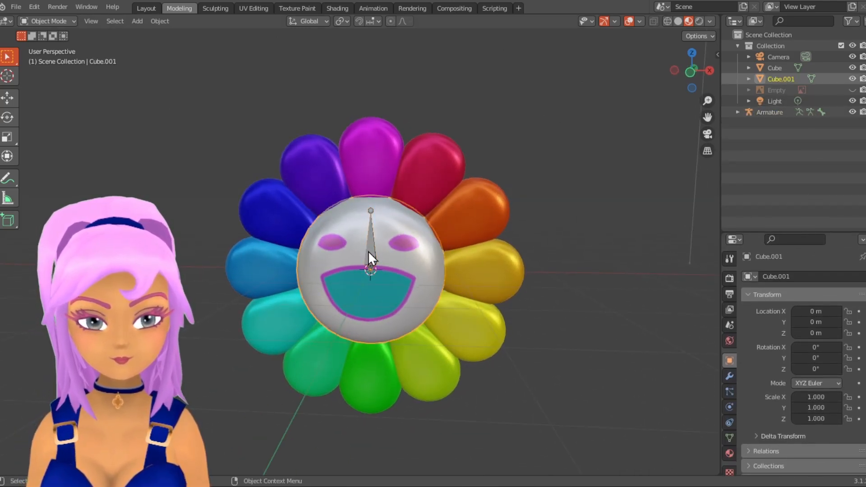
{"action": "left_click", "coordinate": [372, 248]}
{"action": "left_click", "coordinate": [809, 276]}
{"action": "key", "text": "Home"}
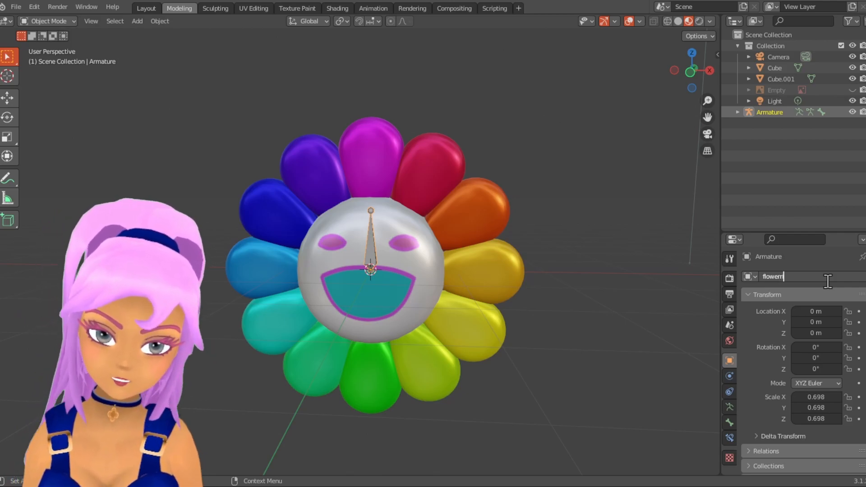
{"action": "key", "text": "Return"}
{"action": "left_click", "coordinate": [368, 245]}
{"action": "mouse_move", "coordinate": [414, 247]}
{"action": "middle_mouse_down"}
{"action": "mouse_move", "coordinate": [331, 247]}
{"action": "mouse_move", "coordinate": [429, 243]}
{"action": "middle_mouse_up"}
{"action": "middle_click_drag", "start_coordinate": [407, 259], "coordinate": [385, 244]}
{"action": "left_click", "coordinate": [361, 233]}
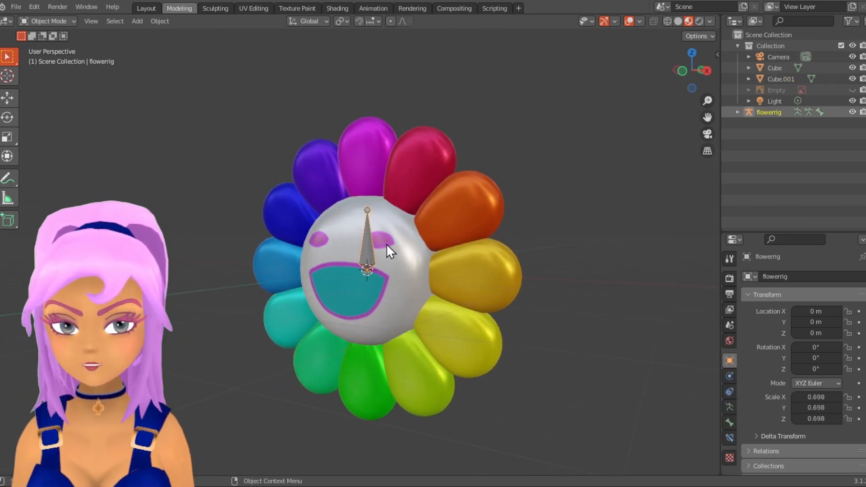
{"action": "key", "text": "KP_1"}
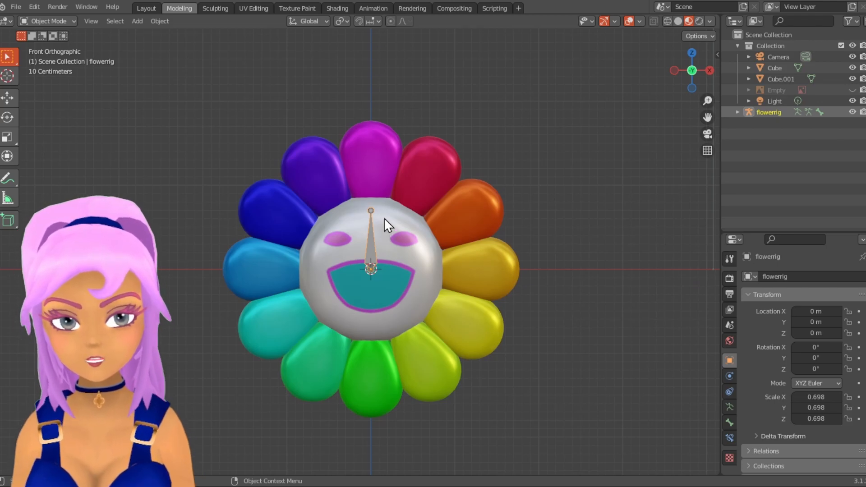
{"action": "left_click", "coordinate": [370, 253]}
{"action": "left_click", "coordinate": [375, 253]}
{"action": "middle_click_drag", "start_coordinate": [405, 302], "coordinate": [297, 313]}
{"action": "scroll", "coordinate": [361, 262], "scroll_direction": "up", "scroll_amount": 1}
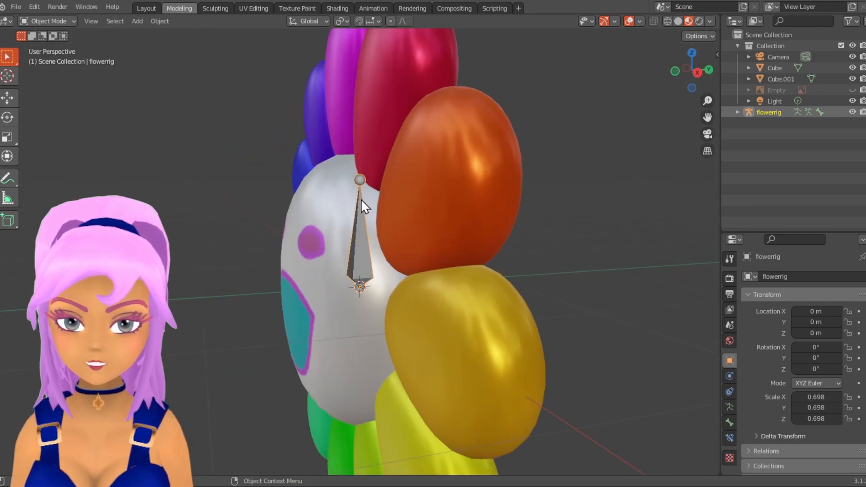
{"action": "left_click", "coordinate": [358, 178]}
{"action": "left_click", "coordinate": [359, 181]}
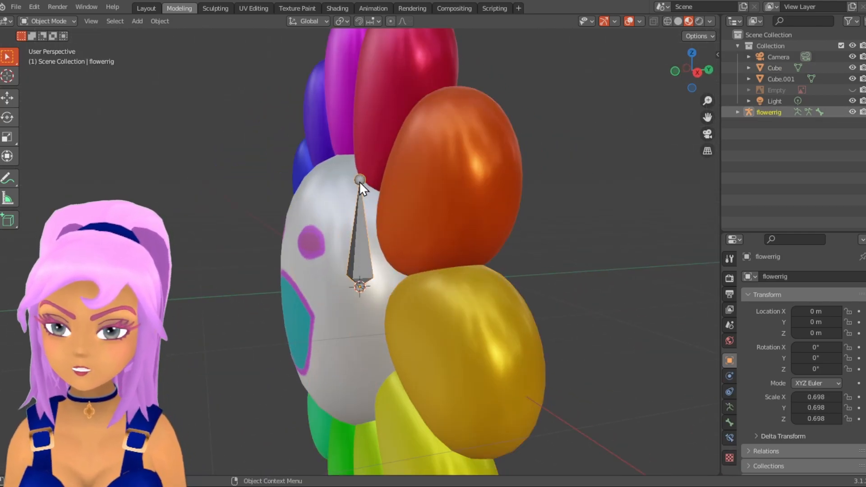
- Put the armature in Edit Mode and extrude a second bone straight up along Z from the first bone's tip into the uppermost petal
{"action": "left_click", "coordinate": [42, 21]}
{"action": "left_click", "coordinate": [56, 48]}
{"action": "middle_click_drag", "start_coordinate": [351, 248], "coordinate": [387, 244]}
{"action": "left_click", "coordinate": [383, 250]}
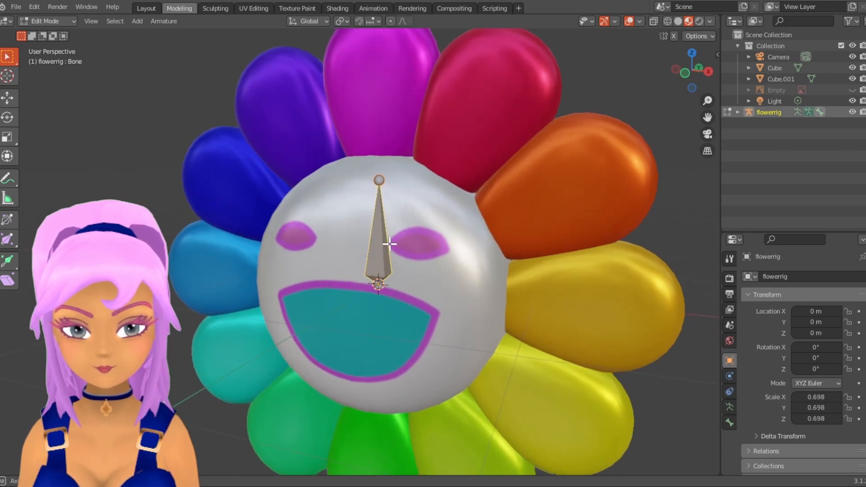
{"action": "key", "text": "KP_1"}
{"action": "key", "text": "e"}
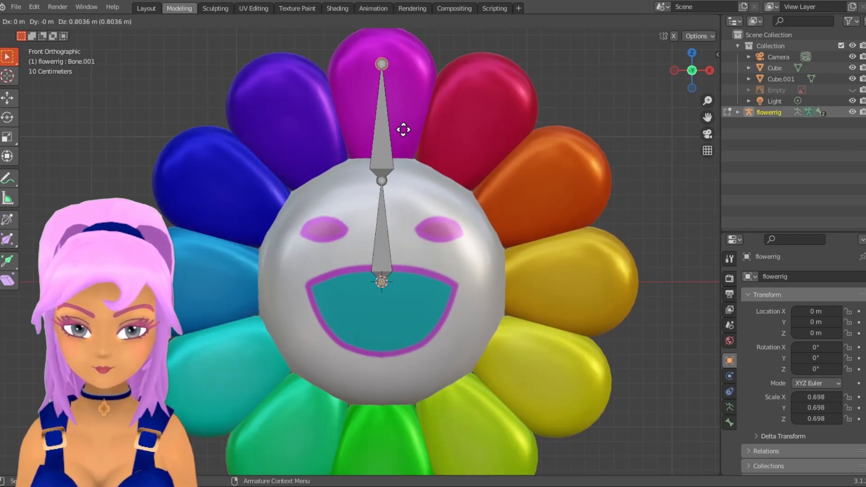
{"action": "left_click", "coordinate": [400, 164]}
- Move the original lower bone straight down along Z so its tip sits at the flower's centre
{"action": "scroll", "coordinate": [406, 261], "scroll_direction": "down", "scroll_amount": 3}
{"action": "mouse_move", "coordinate": [406, 260]}
{"action": "middle_mouse_down"}
{"action": "mouse_move", "coordinate": [361, 265]}
{"action": "mouse_move", "coordinate": [433, 267]}
{"action": "mouse_move", "coordinate": [416, 268]}
{"action": "middle_mouse_up"}
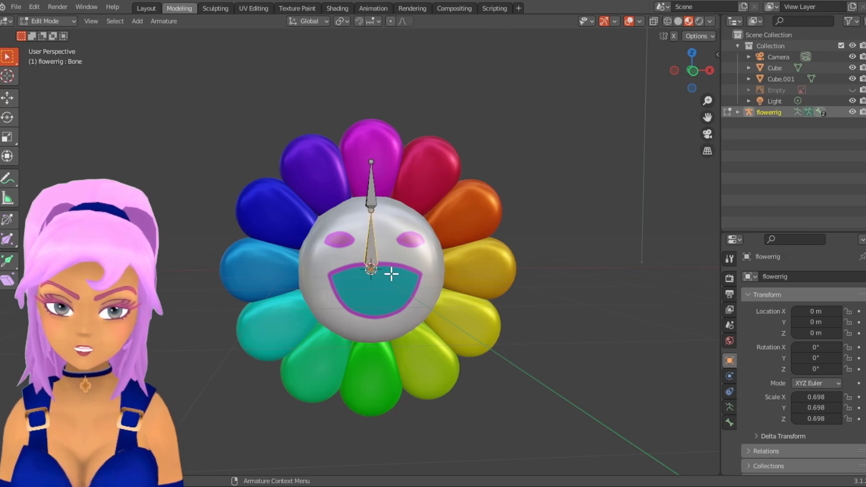
{"action": "key", "text": "KP_1"}
{"action": "scroll", "coordinate": [390, 273], "scroll_direction": "up", "scroll_amount": 5}
{"action": "key", "text": "e"}
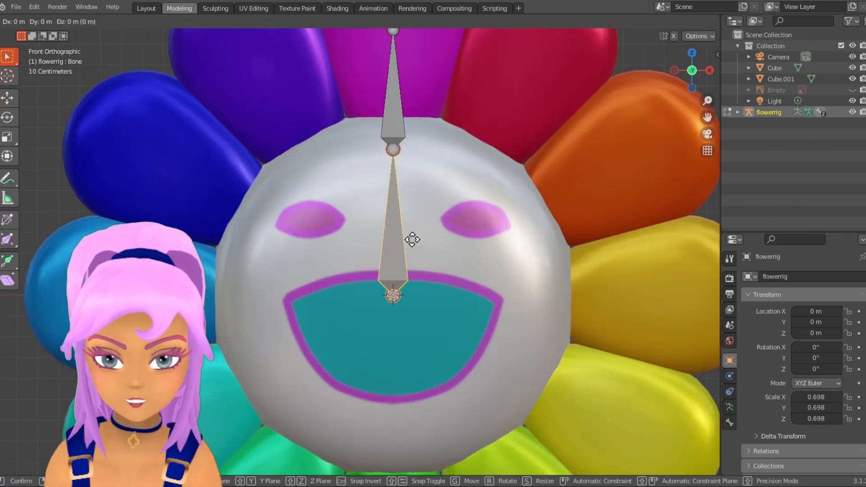
{"action": "key", "text": "z"}
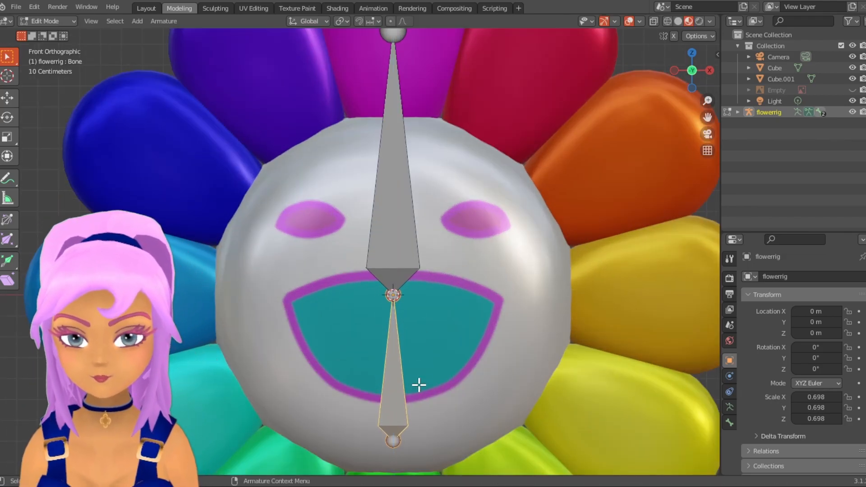
{"action": "left_click", "coordinate": [419, 385]}
- Rotate the upper bone 90 degrees about the global X axis and switch to the right side view
{"action": "middle_click_drag", "start_coordinate": [418, 385], "coordinate": [352, 258]}
{"action": "type", "text": "r"}
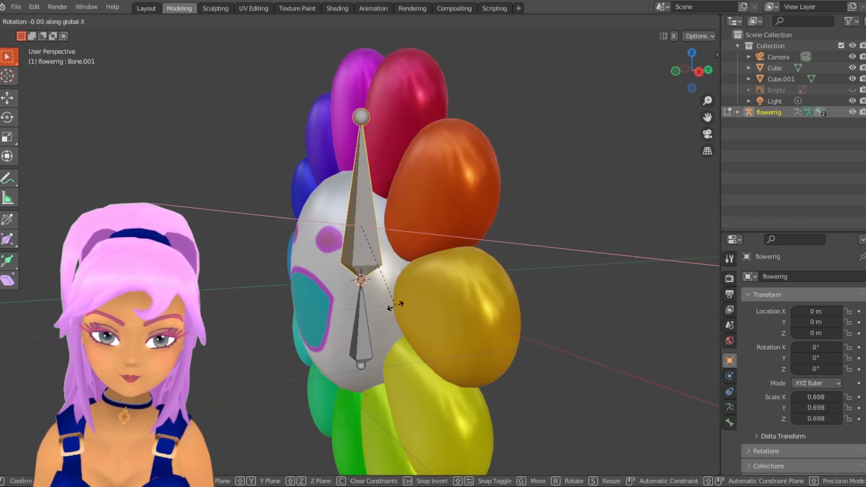
{"action": "type", "text": "x90"}
{"action": "key", "text": "Return"}
{"action": "key", "text": "KP_3"}
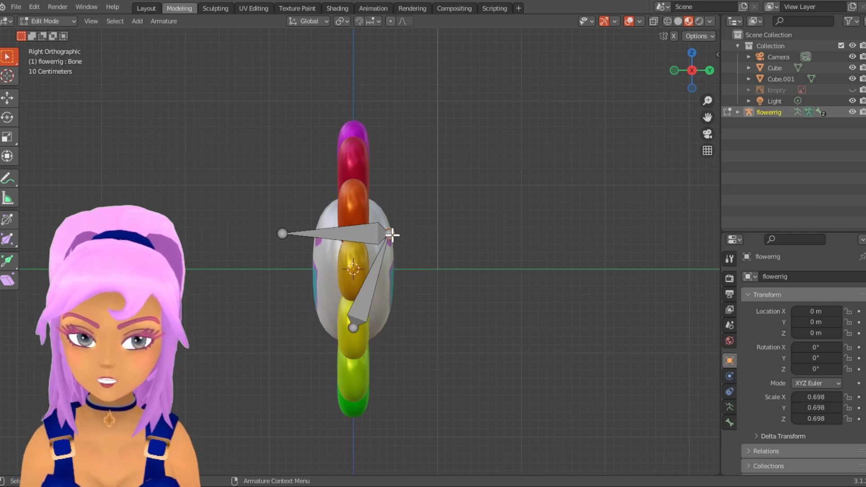
- Move the joint between the two bones to the flower's centre in the right side view
{"action": "middle_click_drag", "start_coordinate": [392, 235], "coordinate": [525, 229]}
{"action": "key", "text": "KP_1"}
{"action": "key", "text": "KP_3"}
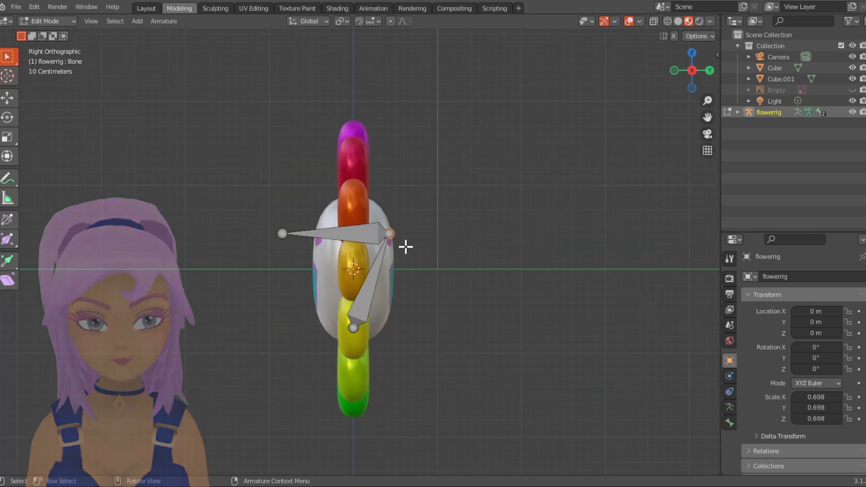
{"action": "key", "text": "g"}
{"action": "left_click", "coordinate": [355, 273]}
- Rotate the second bone so it points straight forward out of the face
{"action": "key", "text": "r"}
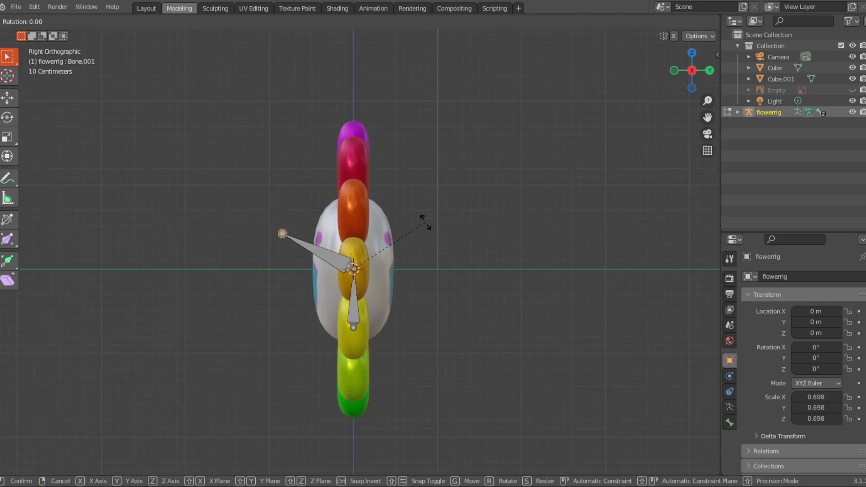
{"action": "left_click", "coordinate": [402, 188]}
{"action": "scroll", "coordinate": [403, 189], "scroll_direction": "down", "scroll_amount": 5}
{"action": "middle_click_drag", "start_coordinate": [404, 192], "coordinate": [520, 224]}
{"action": "scroll", "coordinate": [517, 226], "scroll_direction": "up", "scroll_amount": 11}
{"action": "middle_click_drag", "start_coordinate": [460, 237], "coordinate": [368, 308]}
{"action": "scroll", "coordinate": [321, 255], "scroll_direction": "down", "scroll_amount": 6}
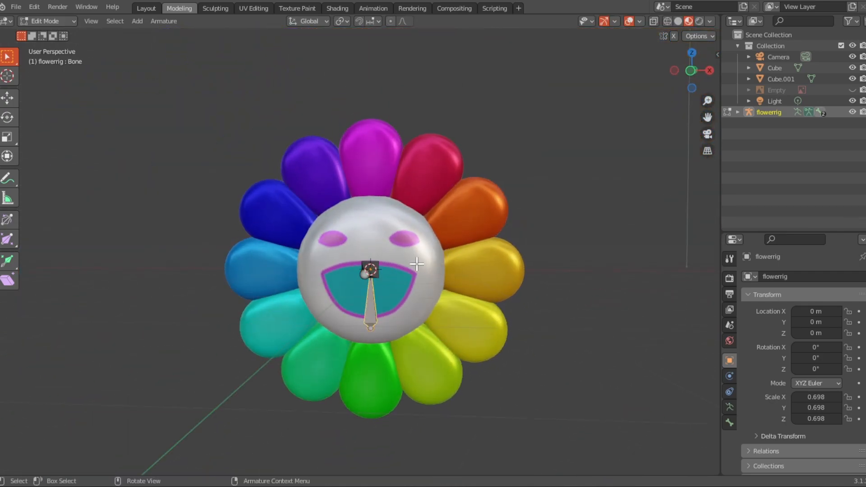
{"action": "left_click", "coordinate": [55, 46]}
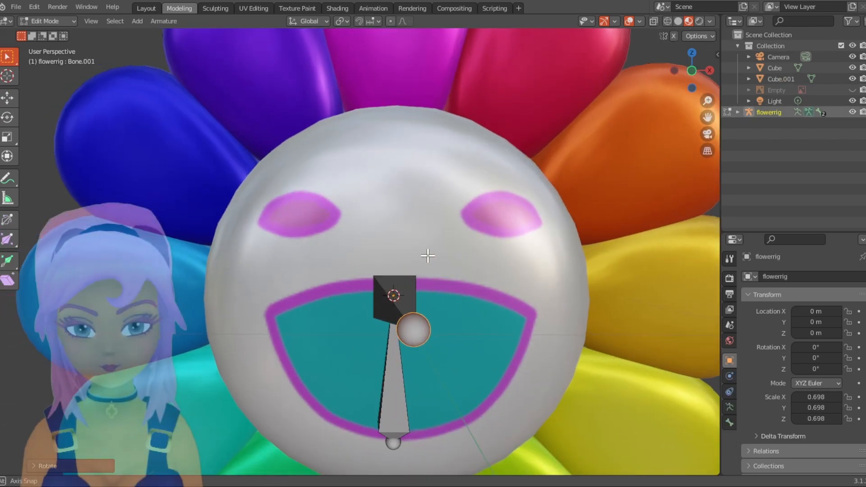
{"action": "mouse_move", "coordinate": [425, 251]}
{"action": "middle_mouse_down"}
{"action": "mouse_move", "coordinate": [316, 256]}
{"action": "mouse_move", "coordinate": [441, 256]}
{"action": "middle_mouse_up"}
{"action": "scroll", "coordinate": [316, 256], "scroll_direction": "down", "scroll_amount": 5}
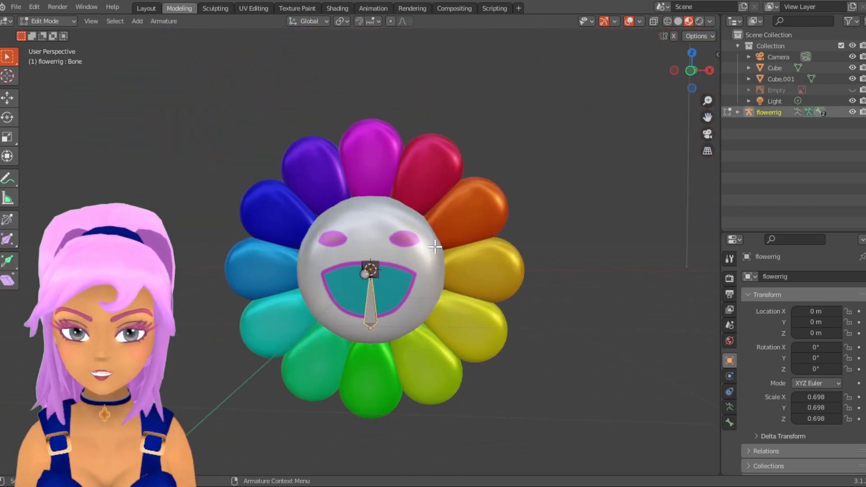
- Return to Object Mode and give the white face sphere an Armature modifier with flowerrig as its object
{"action": "left_click", "coordinate": [44, 20]}
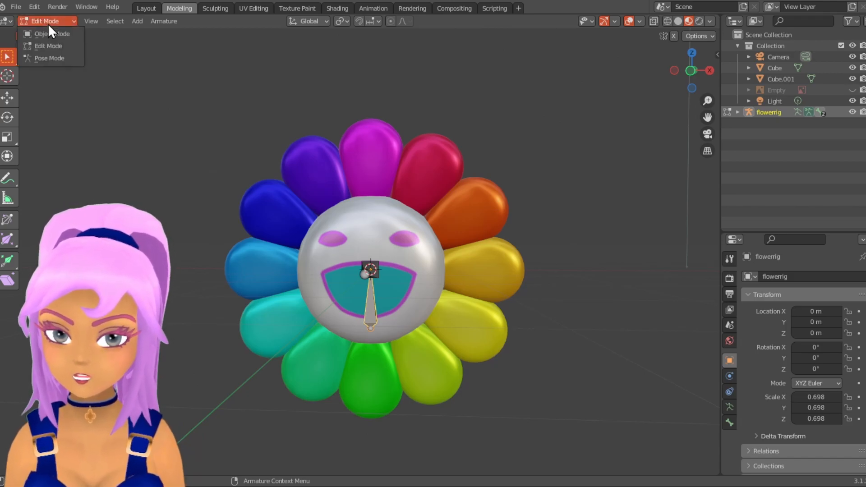
{"action": "left_click", "coordinate": [51, 35]}
{"action": "left_click", "coordinate": [432, 288]}
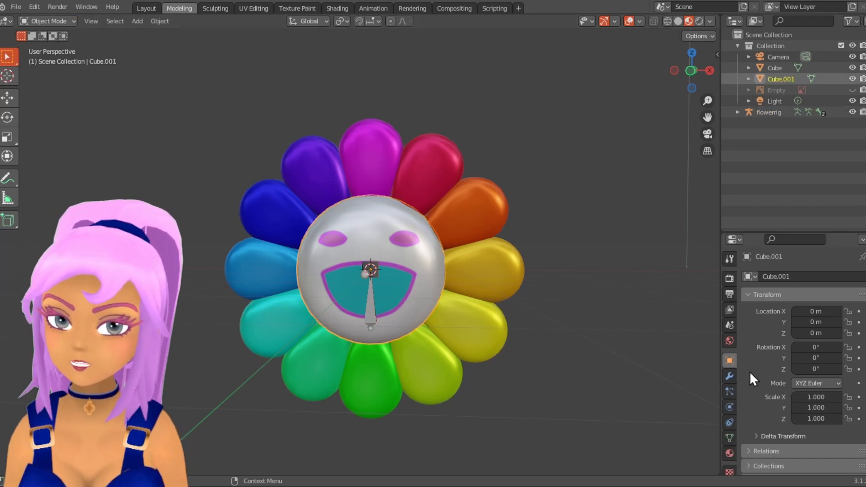
{"action": "left_click", "coordinate": [729, 376]}
{"action": "left_click", "coordinate": [791, 275]}
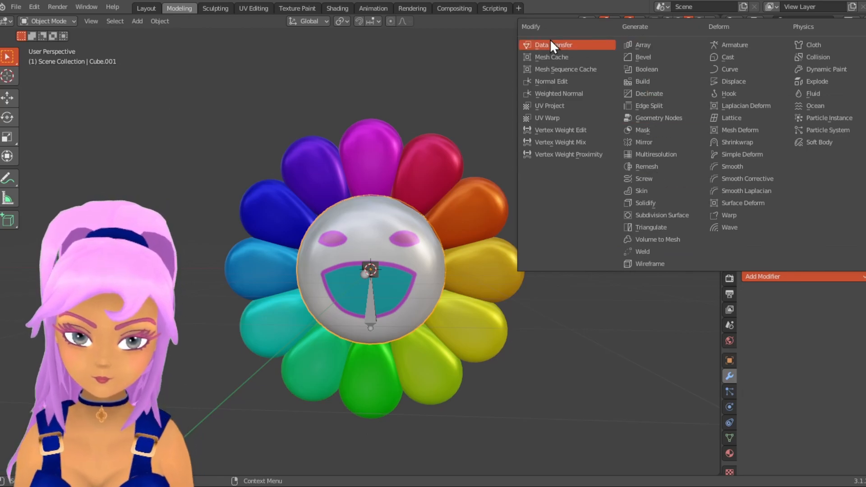
{"action": "left_click", "coordinate": [731, 45]}
{"action": "left_click", "coordinate": [799, 309]}
{"action": "left_click", "coordinate": [766, 328]}
- Give the petals an Armature modifier with flowerrig as its object
{"action": "left_click", "coordinate": [462, 213]}
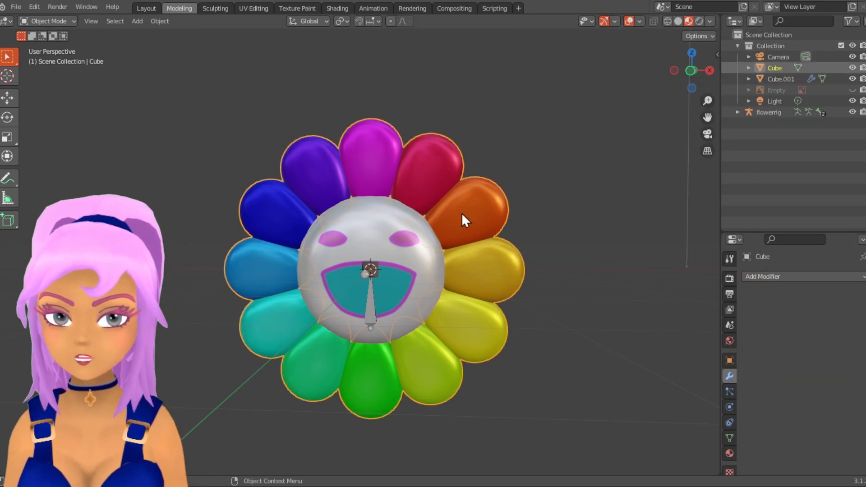
{"action": "left_click", "coordinate": [777, 274]}
{"action": "left_click", "coordinate": [718, 47]}
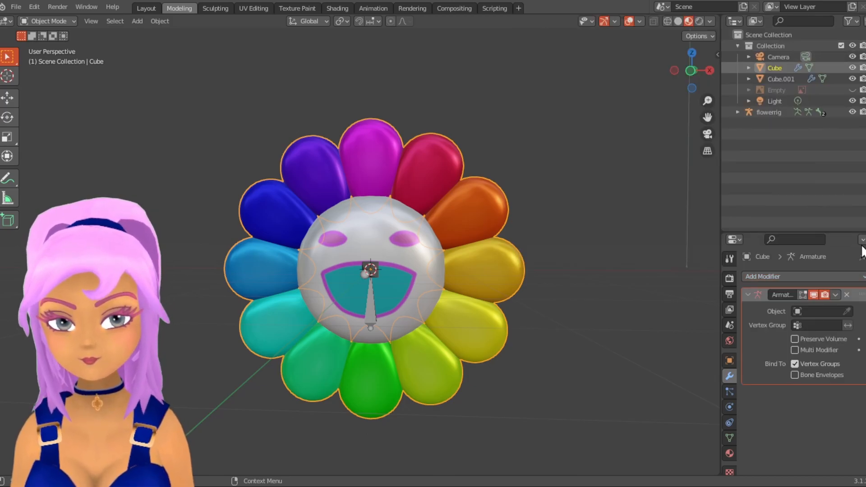
{"action": "left_click", "coordinate": [798, 311]}
{"action": "left_click", "coordinate": [766, 327]}
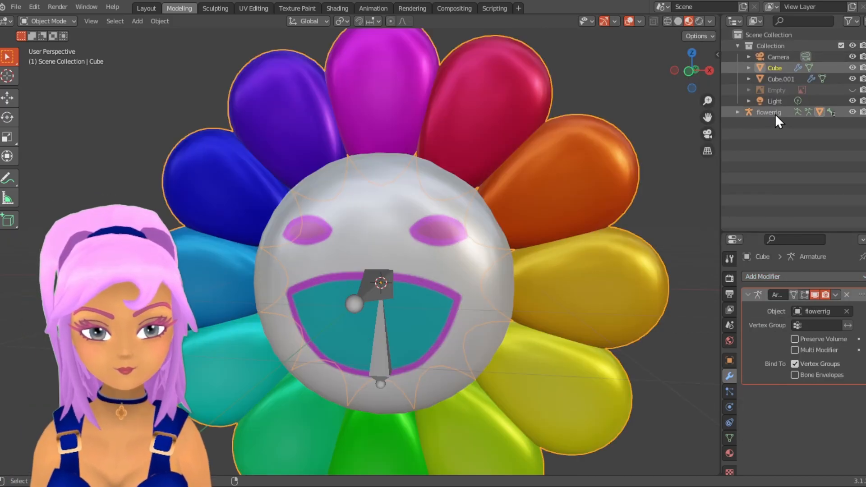
- Select the flowerrig armature together with the face sphere Cube.001 and enter Weight Paint mode
{"action": "left_click", "coordinate": [775, 114], "text": "ctrl"}
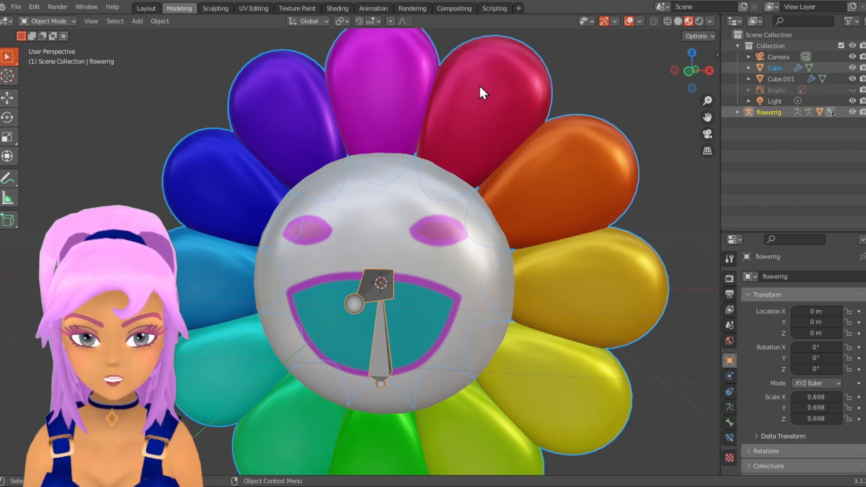
{"action": "left_click", "coordinate": [778, 79]}
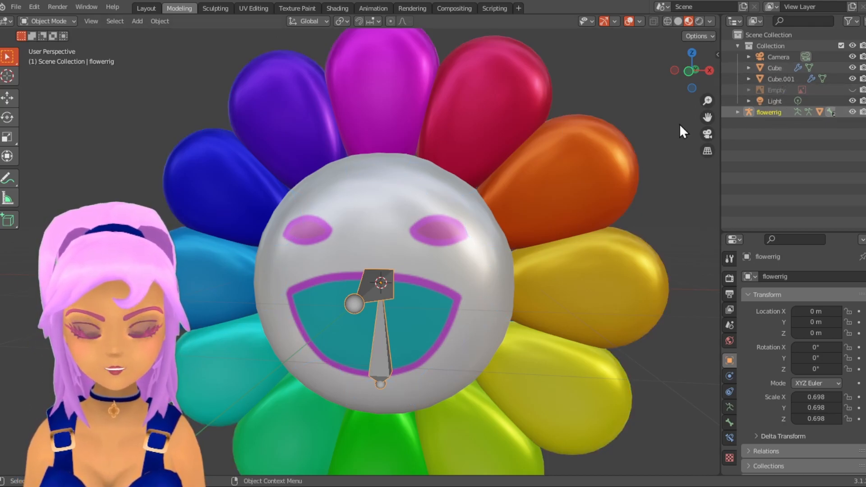
{"action": "left_click", "coordinate": [768, 112]}
{"action": "left_click", "coordinate": [788, 77], "text": "ctrl"}
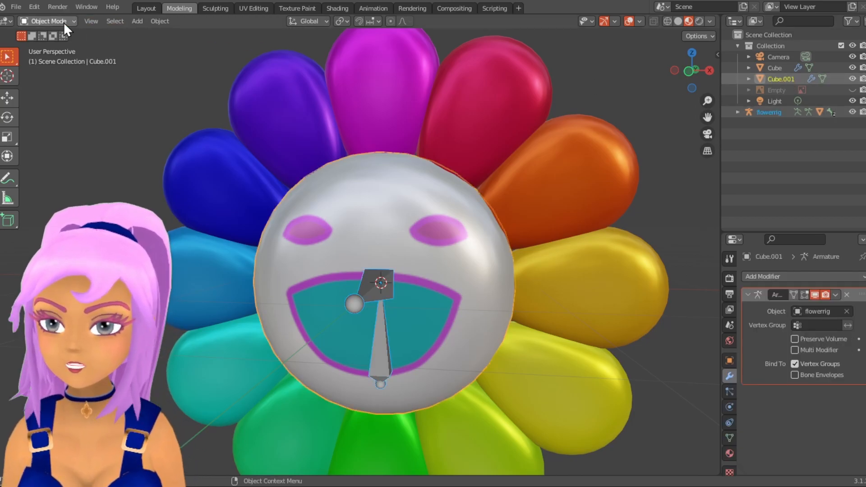
{"action": "left_click", "coordinate": [53, 21]}
{"action": "left_click", "coordinate": [57, 82]}
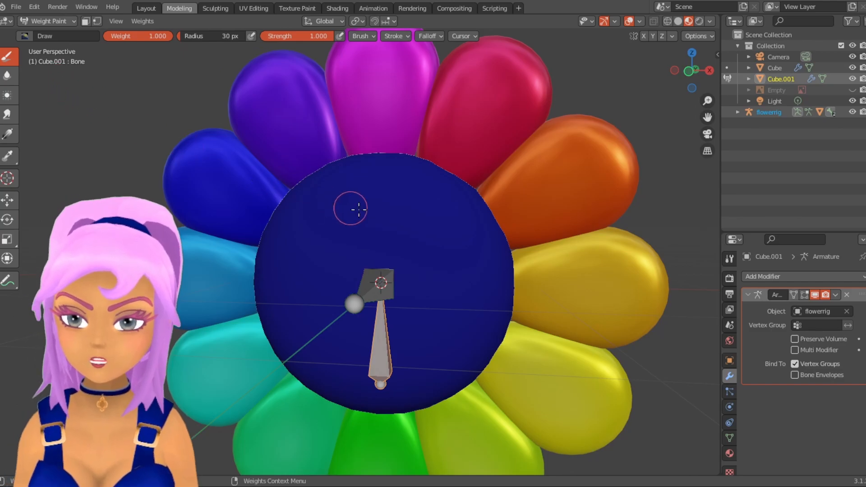
- Paint the whole face sphere, front and back, with weight 1.000 for the vertical bone, enlarging the Draw brush to 268 px
{"action": "scroll", "coordinate": [363, 215], "scroll_direction": "down", "scroll_amount": 3}
{"action": "mouse_move", "coordinate": [364, 215]}
{"action": "middle_mouse_down"}
{"action": "mouse_move", "coordinate": [315, 225]}
{"action": "mouse_move", "coordinate": [391, 222]}
{"action": "middle_mouse_up"}
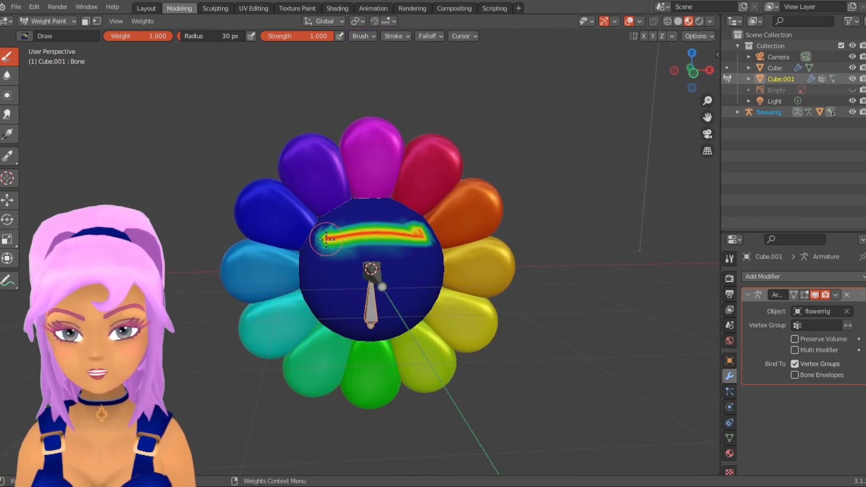
{"action": "mouse_move", "coordinate": [437, 299]}
{"action": "left_mouse_down"}
{"action": "mouse_move", "coordinate": [370, 289]}
{"action": "mouse_move", "coordinate": [354, 262]}
{"action": "mouse_move", "coordinate": [397, 280]}
{"action": "mouse_move", "coordinate": [301, 253]}
{"action": "left_mouse_up"}
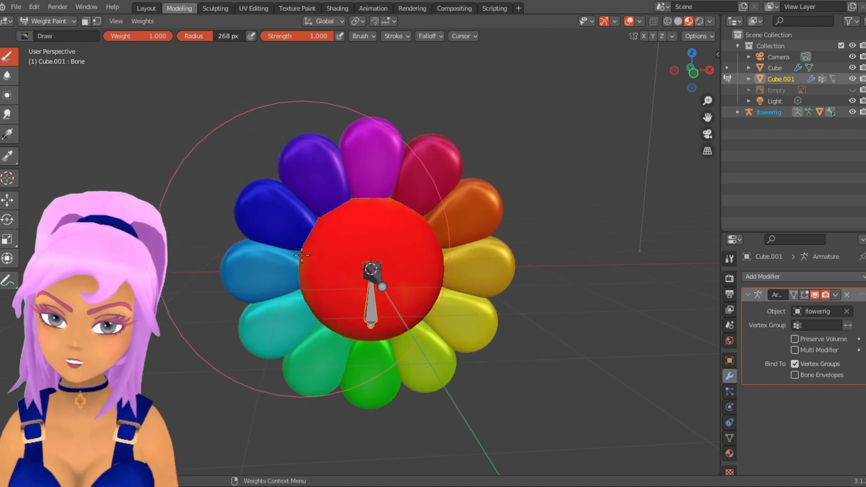
{"action": "middle_click_drag", "start_coordinate": [471, 265], "coordinate": [228, 269]}
{"action": "mouse_move", "coordinate": [329, 212]}
{"action": "left_mouse_down"}
{"action": "mouse_move", "coordinate": [299, 234]}
{"action": "mouse_move", "coordinate": [397, 201]}
{"action": "left_mouse_up"}
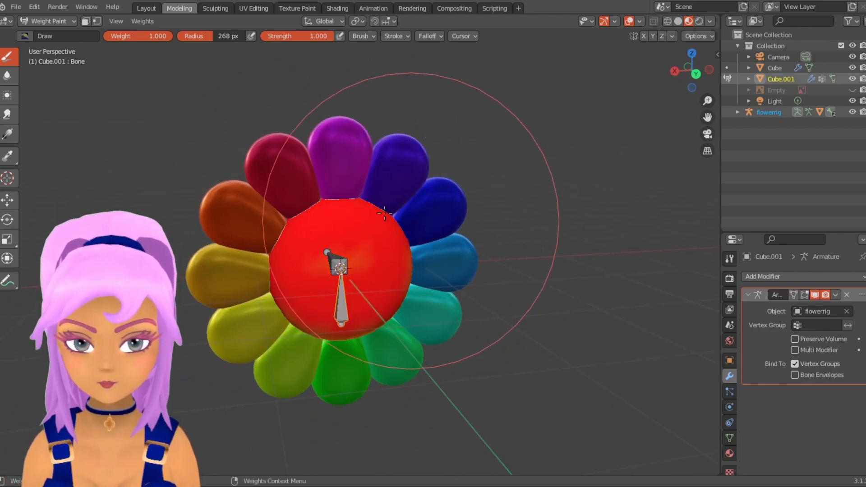
{"action": "scroll", "coordinate": [360, 272], "scroll_direction": "down", "scroll_amount": 2}
{"action": "middle_click_drag", "start_coordinate": [361, 272], "coordinate": [530, 278]}
{"action": "scroll", "coordinate": [487, 315], "scroll_direction": "up", "scroll_amount": 3}
{"action": "mouse_move", "coordinate": [487, 316]}
{"action": "middle_mouse_down"}
{"action": "mouse_move", "coordinate": [499, 321]}
{"action": "mouse_move", "coordinate": [490, 313]}
{"action": "middle_mouse_up"}
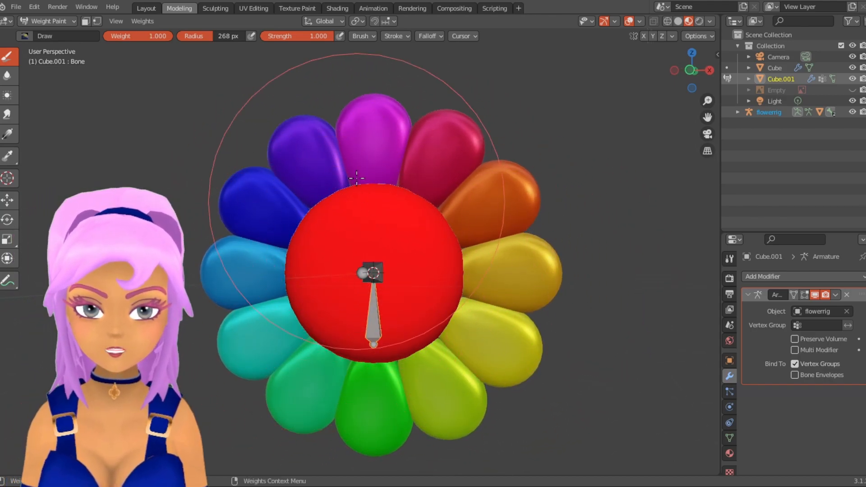
{"action": "left_click", "coordinate": [371, 36]}
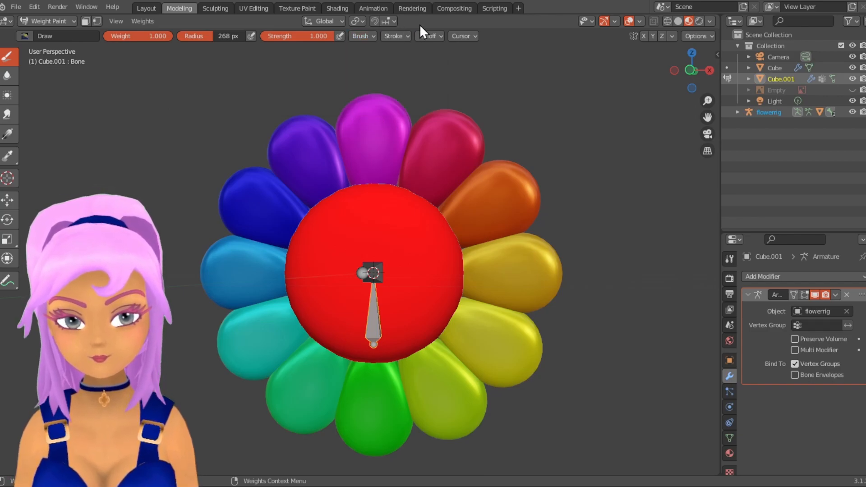
{"action": "left_click", "coordinate": [425, 36]}
{"action": "left_click", "coordinate": [469, 190]}
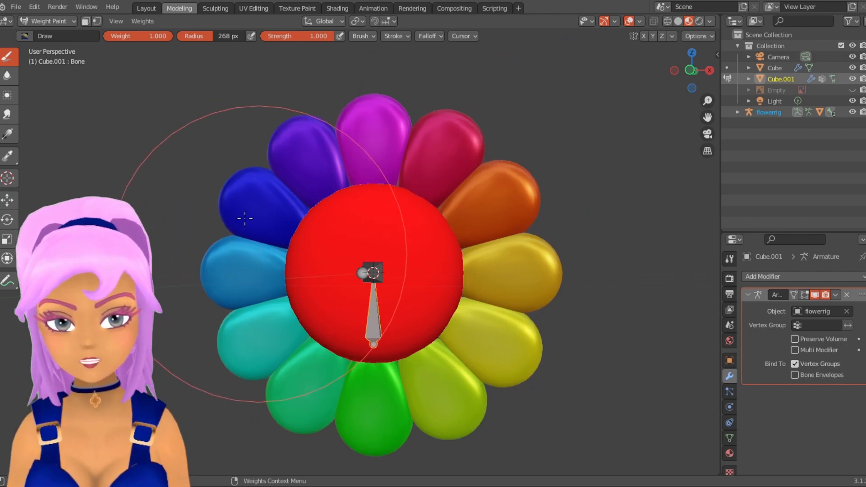
{"action": "left_click", "coordinate": [7, 76]}
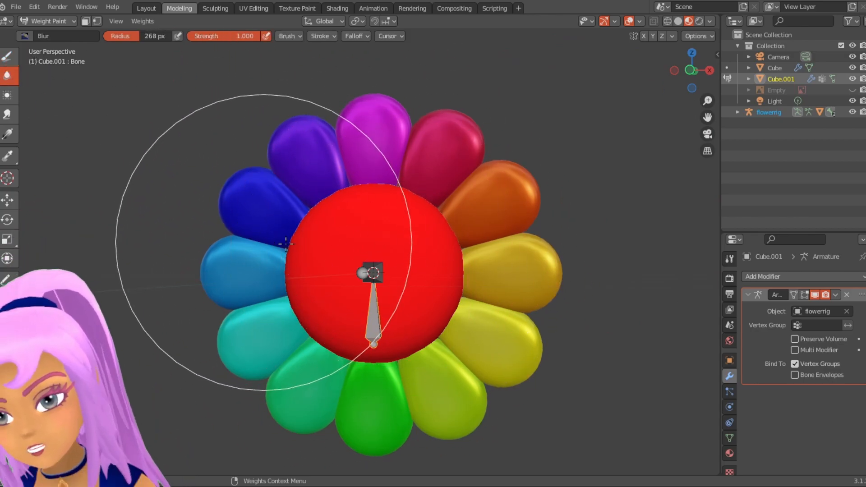
{"action": "scroll", "coordinate": [407, 257], "scroll_direction": "up", "scroll_amount": 5}
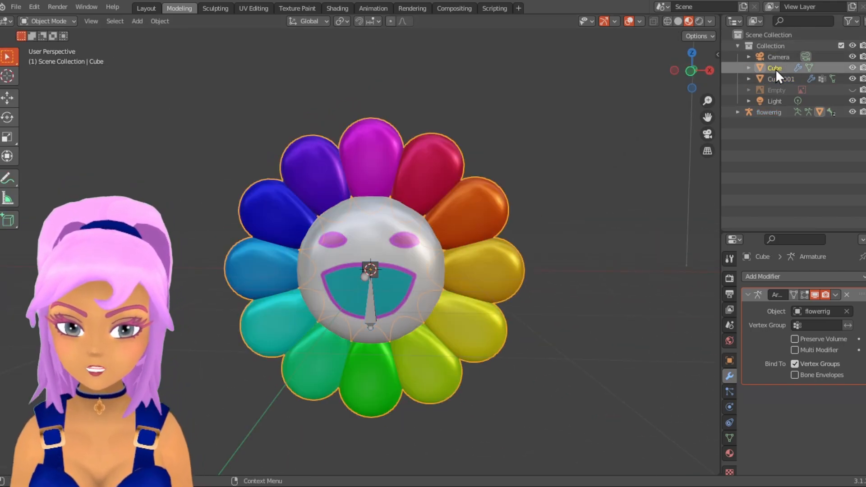
- Select the flowerrig armature together with the petals object Cube and enter Weight Paint mode
{"action": "left_click", "coordinate": [775, 113]}
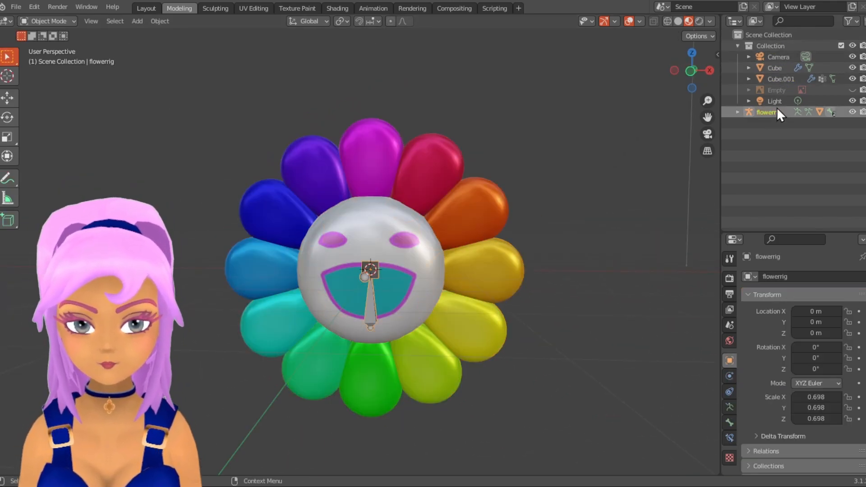
{"action": "left_click", "coordinate": [779, 66], "text": "ctrl"}
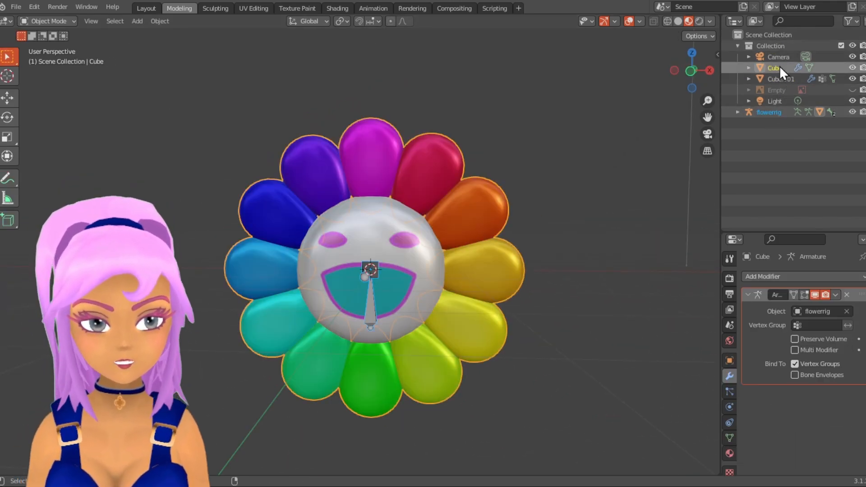
{"action": "left_click", "coordinate": [48, 20]}
{"action": "left_click", "coordinate": [58, 85]}
- Select the forward-pointing bone and paint all petals, front and back, with weight 1.000 using the 268 px Draw brush
{"action": "middle_click_drag", "start_coordinate": [168, 131], "coordinate": [274, 271]}
{"action": "scroll", "coordinate": [271, 277], "scroll_direction": "up", "scroll_amount": 4}
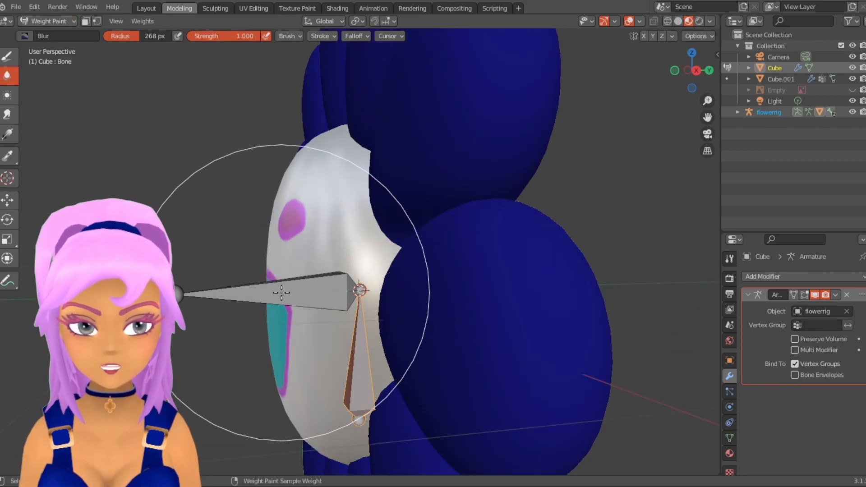
{"action": "mouse_move", "coordinate": [245, 257]}
{"action": "middle_mouse_down"}
{"action": "mouse_move", "coordinate": [286, 296]}
{"action": "mouse_move", "coordinate": [376, 294]}
{"action": "middle_mouse_up"}
{"action": "scroll", "coordinate": [384, 289], "scroll_direction": "down", "scroll_amount": 5}
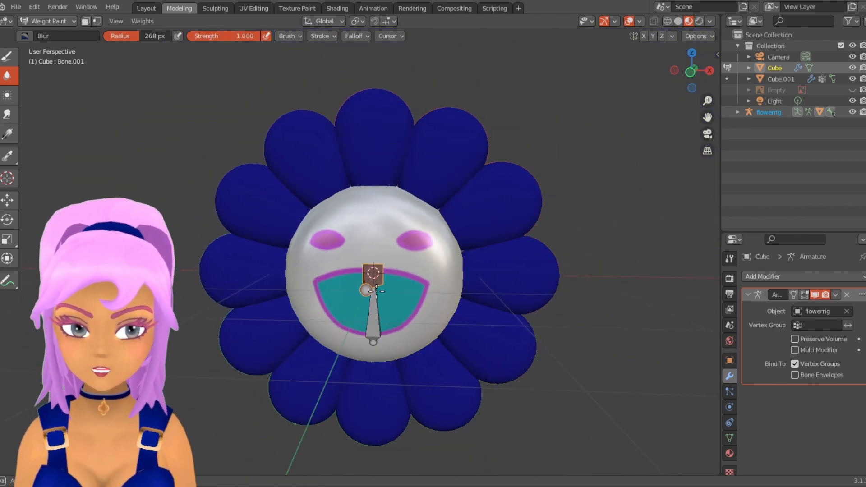
{"action": "left_click", "coordinate": [7, 54]}
{"action": "mouse_move", "coordinate": [429, 180]}
{"action": "left_mouse_down"}
{"action": "mouse_move", "coordinate": [473, 203]}
{"action": "mouse_move", "coordinate": [289, 318]}
{"action": "mouse_move", "coordinate": [448, 205]}
{"action": "mouse_move", "coordinate": [334, 293]}
{"action": "mouse_move", "coordinate": [396, 130]}
{"action": "left_mouse_up"}
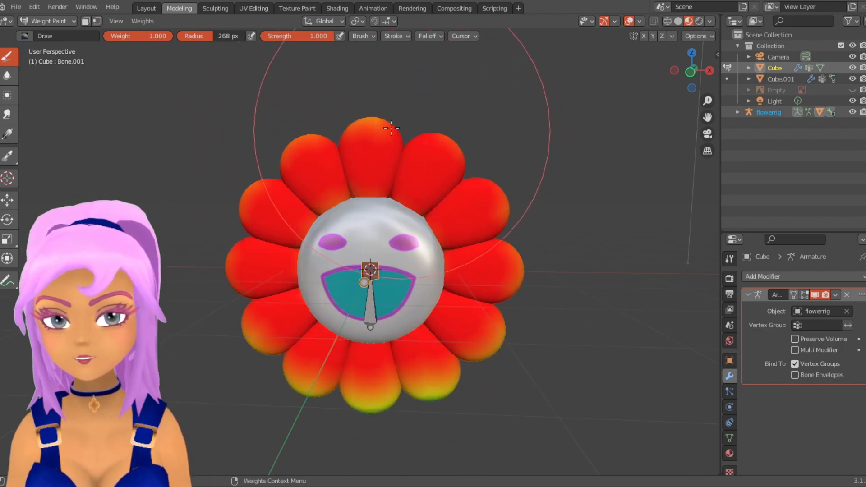
{"action": "mouse_move", "coordinate": [476, 281]}
{"action": "left_mouse_down"}
{"action": "mouse_move", "coordinate": [288, 311]}
{"action": "mouse_move", "coordinate": [469, 361]}
{"action": "mouse_move", "coordinate": [451, 149]}
{"action": "mouse_move", "coordinate": [414, 373]}
{"action": "left_mouse_up"}
{"action": "middle_click_drag", "start_coordinate": [414, 373], "coordinate": [216, 279]}
{"action": "left_click_drag", "start_coordinate": [379, 225], "coordinate": [234, 248]}
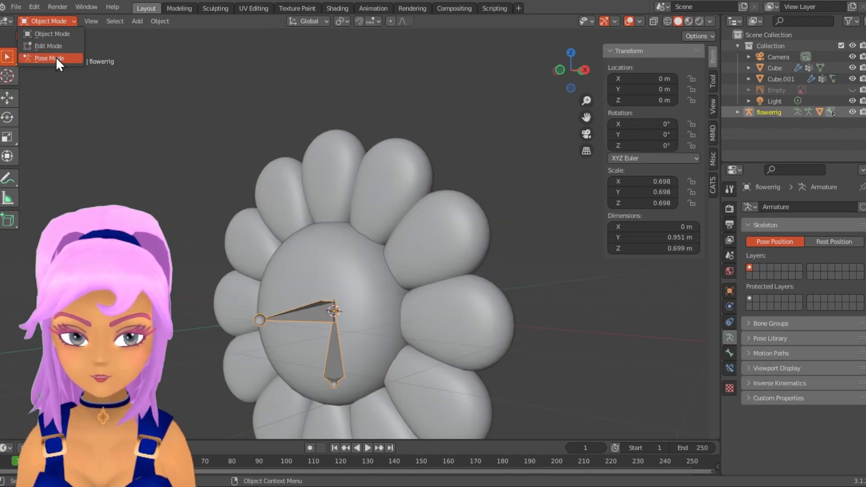
- Put the flowerrig armature in Pose Mode in the Layout workspace and show the viewport in Material Preview shading
{"action": "left_click", "coordinate": [56, 57]}
{"action": "scroll", "coordinate": [320, 275], "scroll_direction": "down", "scroll_amount": 3}
{"action": "middle_click_drag", "start_coordinate": [319, 275], "coordinate": [362, 281]}
{"action": "left_click", "coordinate": [674, 21]}
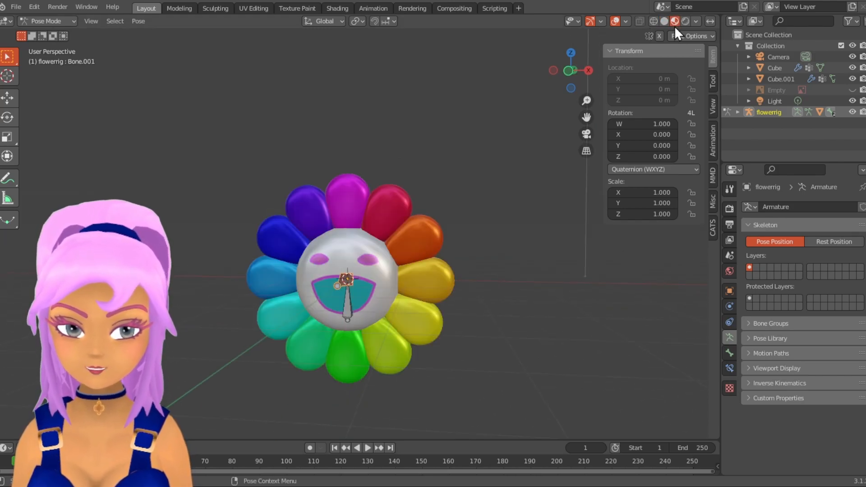
- Insert a Location & Rotation keyframe for the forward-pointing bone at frame 1
{"action": "scroll", "coordinate": [380, 321], "scroll_direction": "up", "scroll_amount": 3}
{"action": "scroll", "coordinate": [330, 296], "scroll_direction": "down", "scroll_amount": 1}
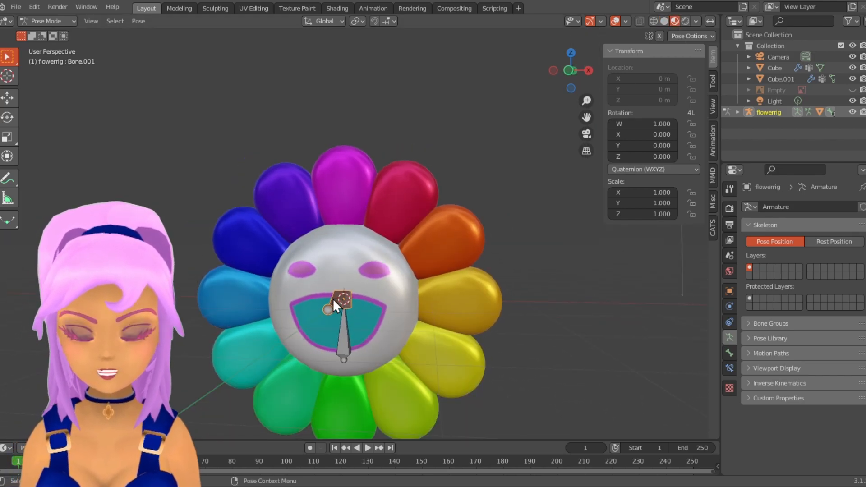
{"action": "key", "text": "i"}
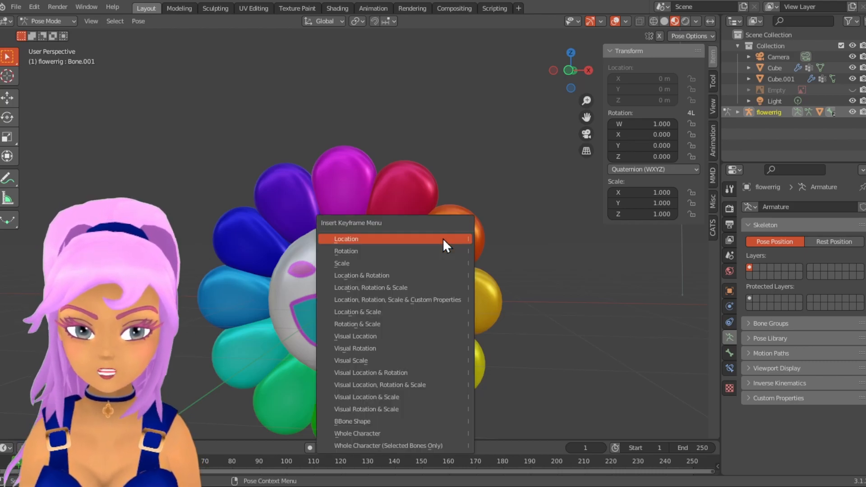
{"action": "left_click", "coordinate": [423, 276]}
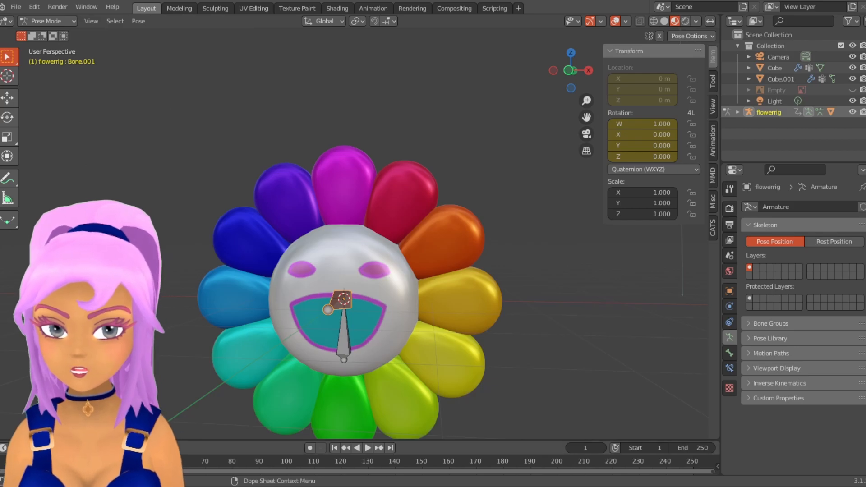
- Enlarge the timeline area and move the current frame to 100
{"action": "scroll", "coordinate": [278, 311], "scroll_direction": "up", "scroll_amount": 2}
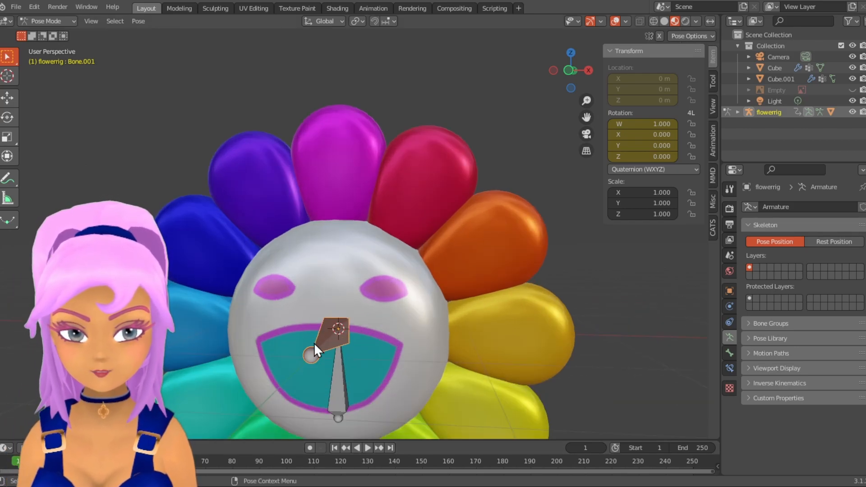
{"action": "scroll", "coordinate": [331, 288], "scroll_direction": "up", "scroll_amount": 1}
{"action": "middle_click_drag", "start_coordinate": [331, 288], "coordinate": [345, 247], "text": "shift"}
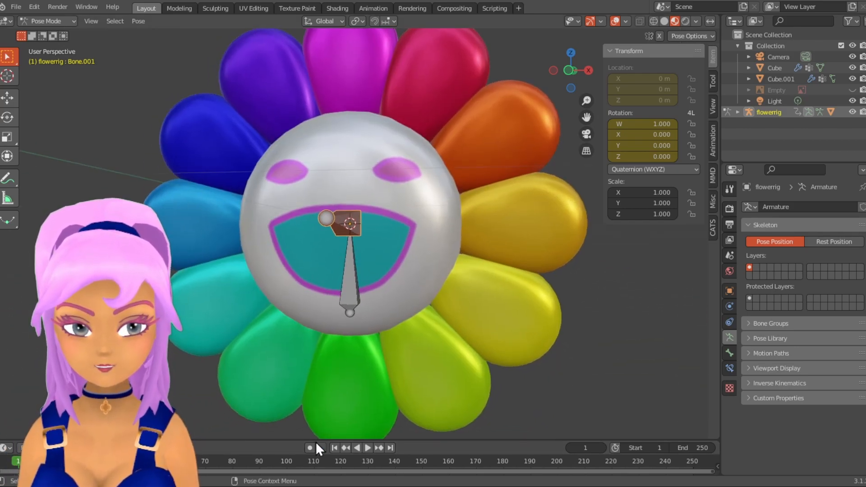
{"action": "left_click_drag", "start_coordinate": [315, 440], "coordinate": [320, 339]}
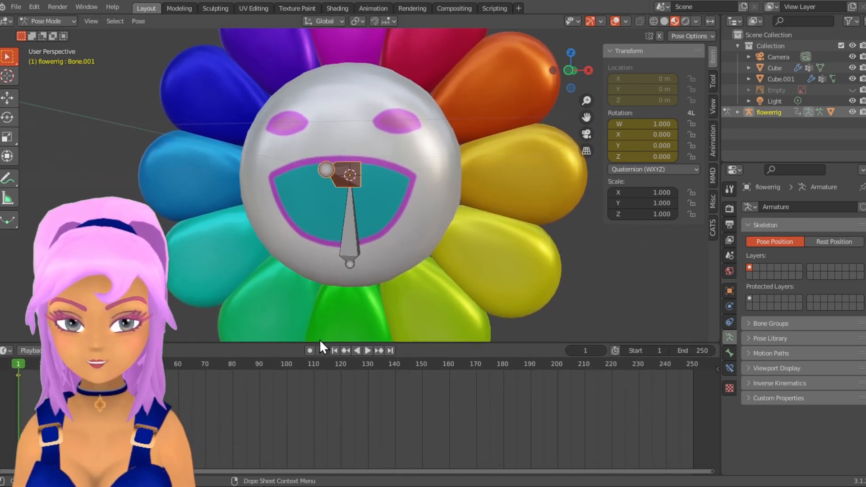
{"action": "left_click_drag", "start_coordinate": [21, 365], "coordinate": [287, 380]}
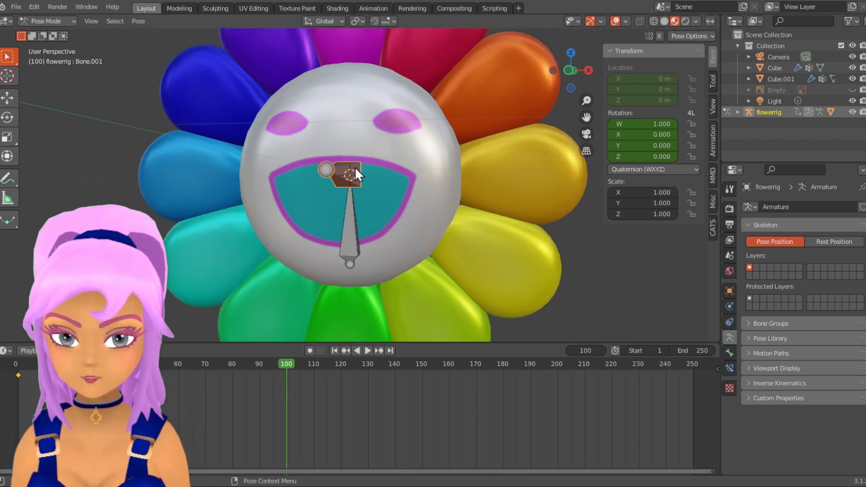
- Rotate the forward-pointing bone about 147° around global Y and insert a Location & Rotation keyframe at frame 100
{"action": "key", "text": "r"}
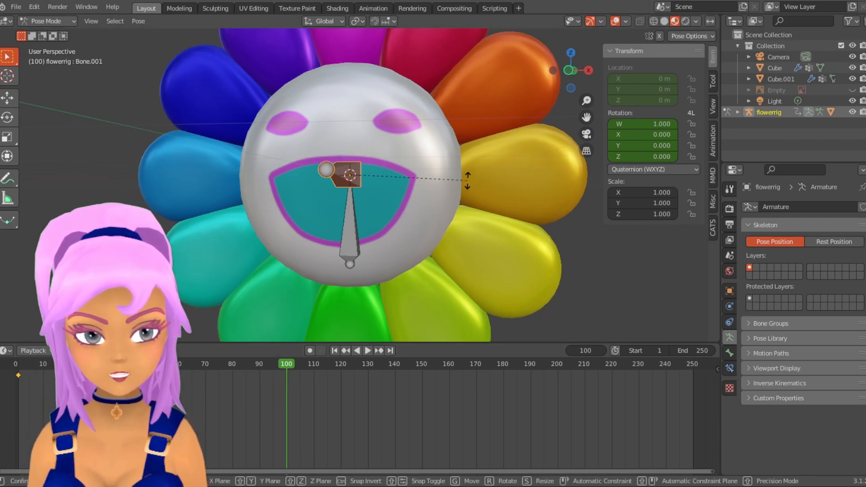
{"action": "key", "text": "y"}
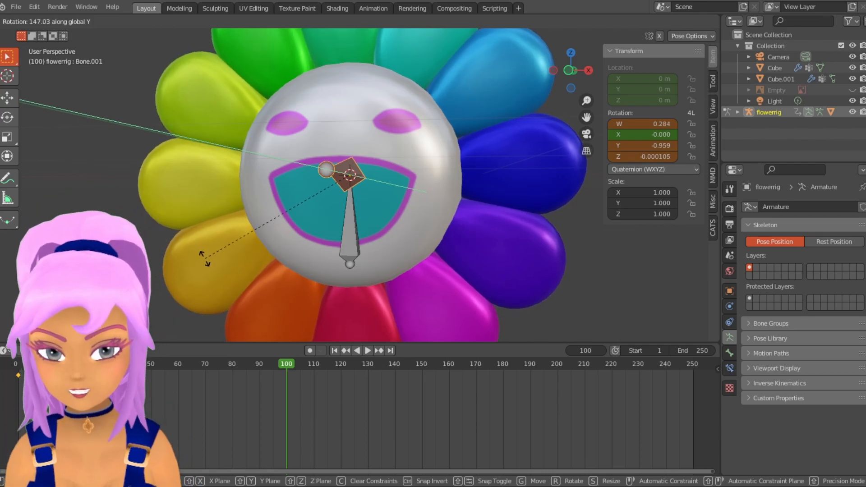
{"action": "left_click", "coordinate": [204, 259]}
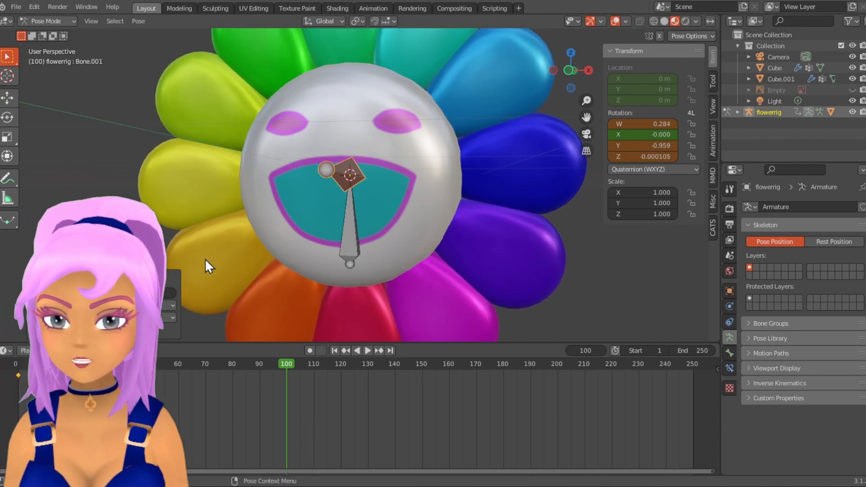
{"action": "key", "text": "i"}
{"action": "left_click", "coordinate": [478, 196]}
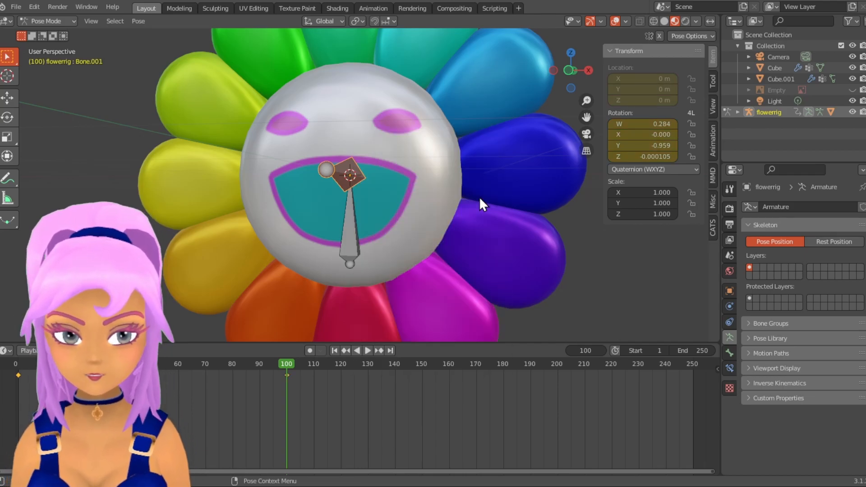
- Play the petal rotation from frame 1, stop the playback and return to frame 1
{"action": "left_click_drag", "start_coordinate": [287, 366], "coordinate": [17, 388]}
{"action": "key", "text": "space"}
{"action": "scroll", "coordinate": [217, 223], "scroll_direction": "down", "scroll_amount": 4}
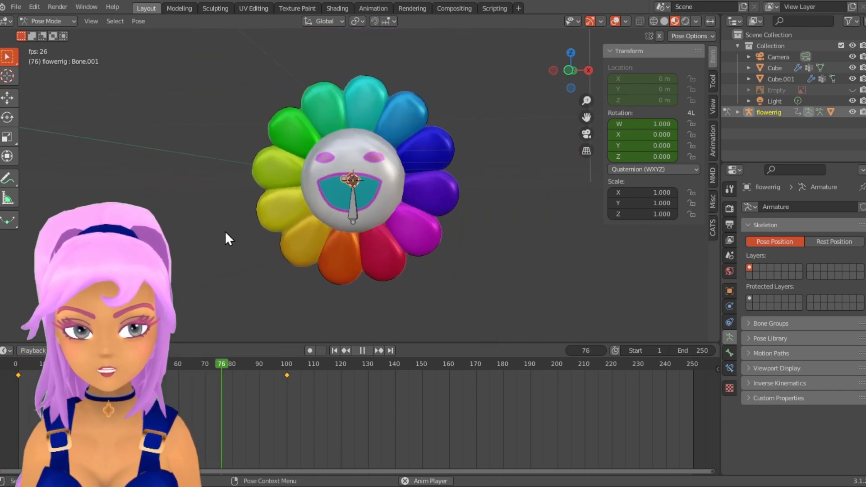
{"action": "key", "text": "space"}
{"action": "left_click_drag", "start_coordinate": [253, 373], "coordinate": [18, 388]}
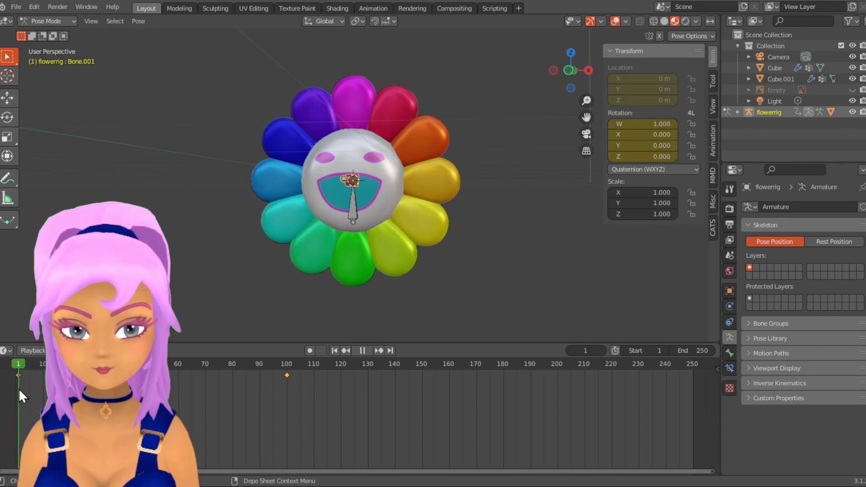
{"action": "left_click", "coordinate": [19, 375]}
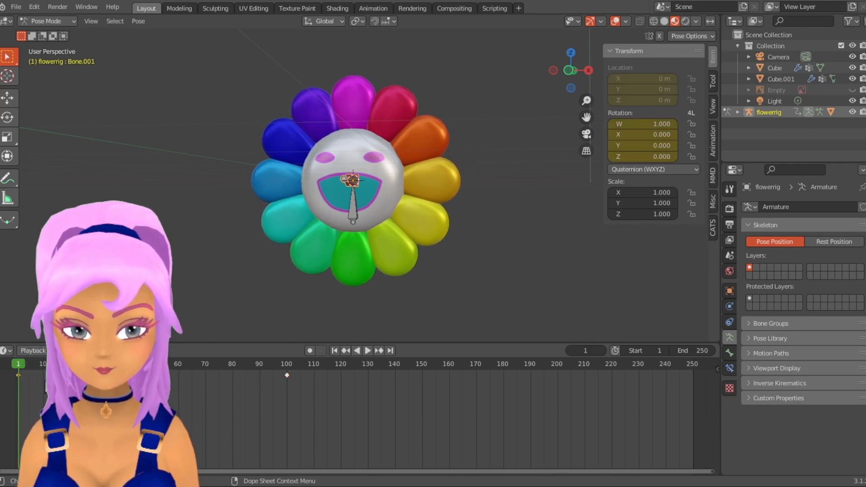
{"action": "left_click", "coordinate": [286, 374], "text": "shift"}
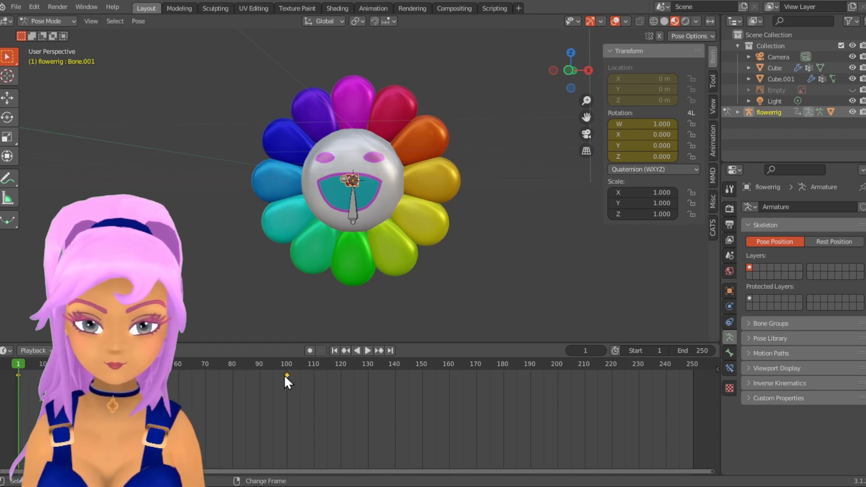
{"action": "right_click", "coordinate": [285, 374]}
{"action": "mouse_move", "coordinate": [286, 376]}
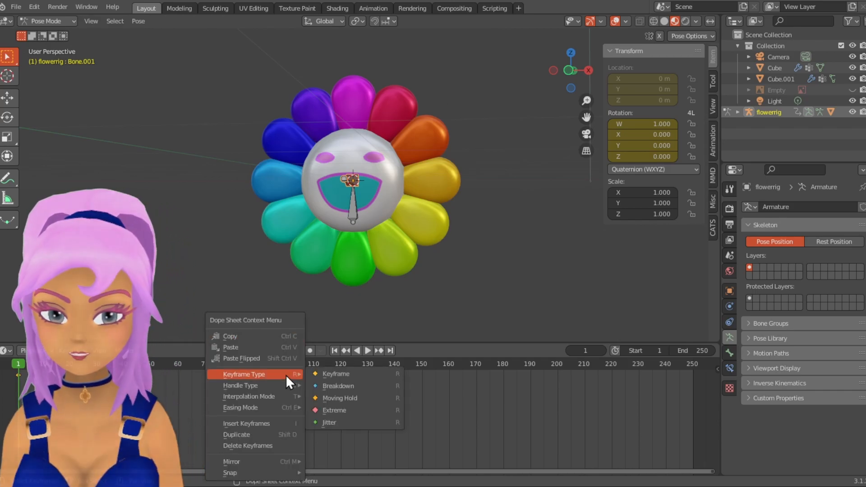
{"action": "key", "text": "space"}
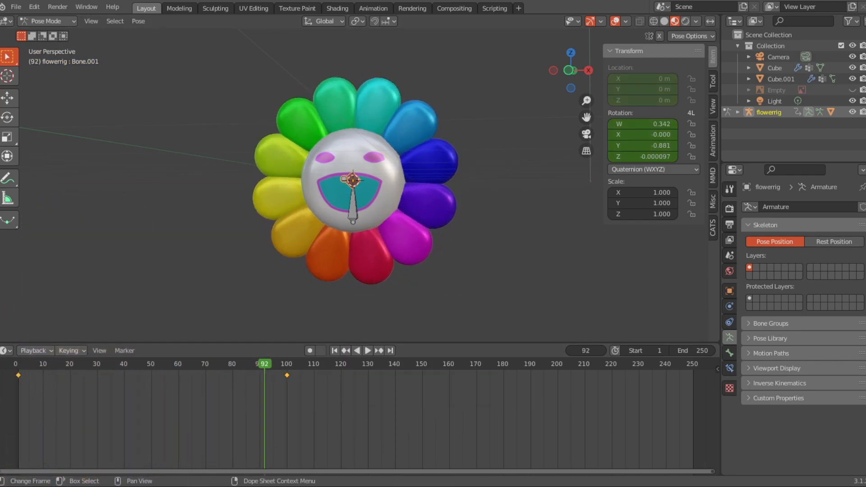
- Move to frame 200 and rotate the forward-pointing bone around global Y by 112° and then by another 69.1°
{"action": "scroll", "coordinate": [340, 462], "scroll_direction": "up", "scroll_amount": 4}
{"action": "left_click", "coordinate": [260, 364]}
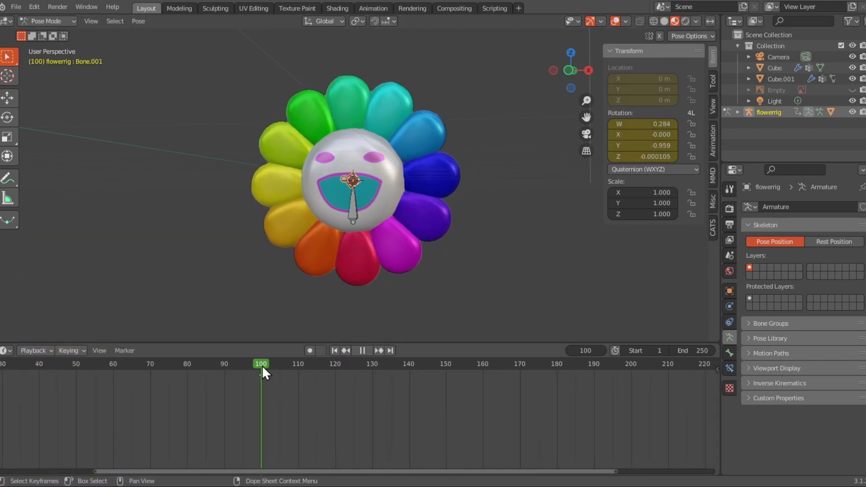
{"action": "scroll", "coordinate": [375, 217], "scroll_direction": "up", "scroll_amount": 1}
{"action": "key", "text": "r"}
{"action": "right_click", "coordinate": [390, 246]}
{"action": "left_click", "coordinate": [174, 192]}
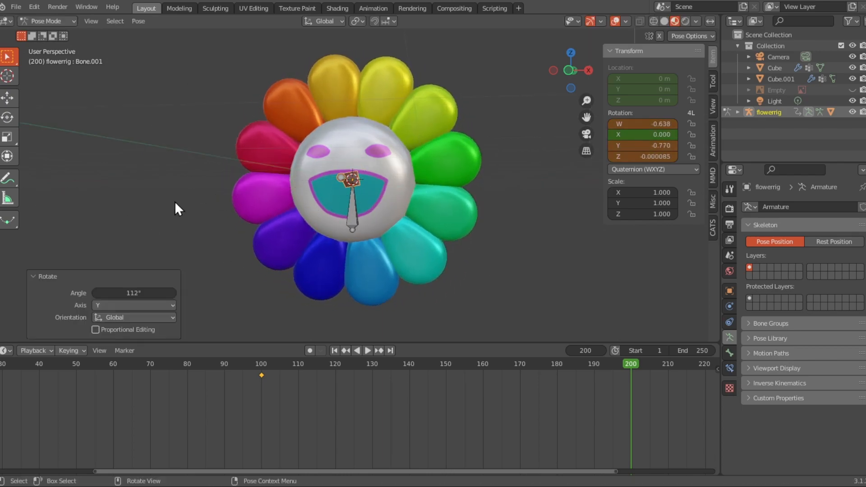
{"action": "key", "text": "r"}
{"action": "key", "text": "y"}
{"action": "left_click", "coordinate": [333, 259]}
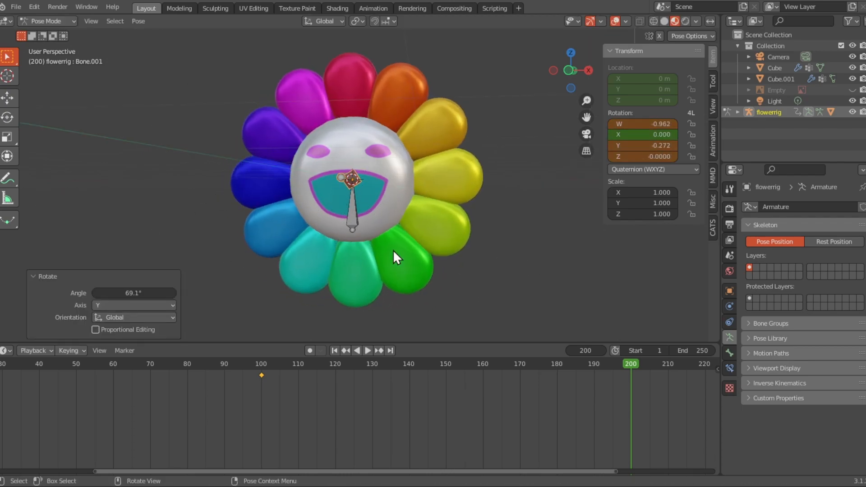
- Rotate the forward-pointing bone further around the Y axis and insert a keyframe at frame 200
{"action": "key", "text": "KP_1"}
{"action": "key", "text": "r"}
{"action": "key", "text": "y"}
{"action": "left_click", "coordinate": [474, 267]}
{"action": "key", "text": "i"}
{"action": "left_click", "coordinate": [504, 239]}
- Play the petal rotation animation from the first frame to check the keyframed spin
{"action": "key", "text": "shift+Left"}
{"action": "key", "text": "space"}
{"action": "right_click", "coordinate": [605, 375]}
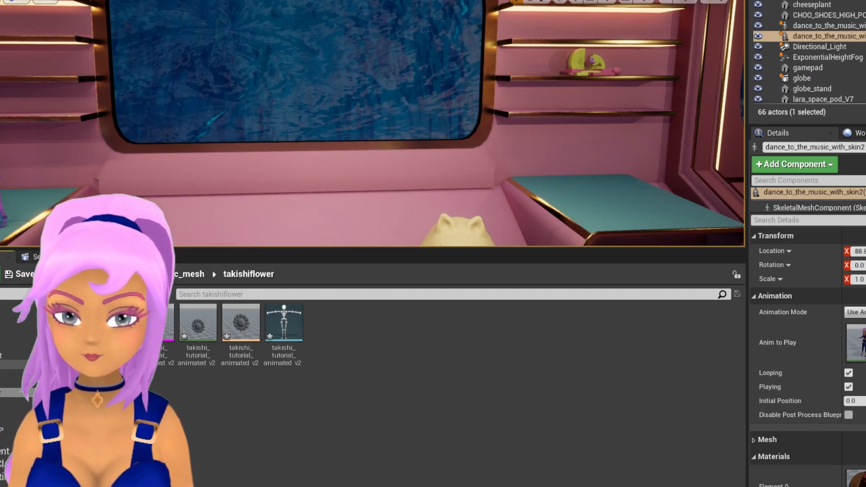
- Switch to Unreal Engine, open the imported flower mesh from the takishiflower folder and inspect it up close
{"action": "left_click", "coordinate": [155, 333]}
{"action": "left_click", "coordinate": [283, 334], "text": "shift"}
{"action": "right_click", "coordinate": [283, 333]}
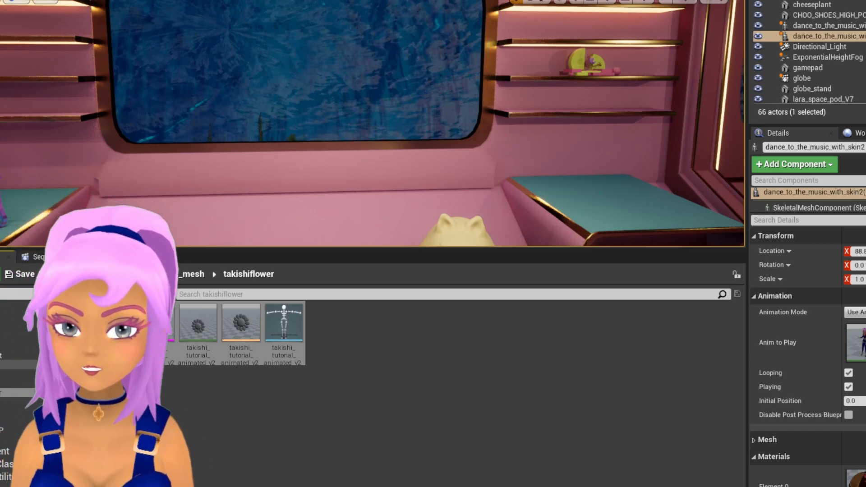
{"action": "left_click", "coordinate": [155, 334]}
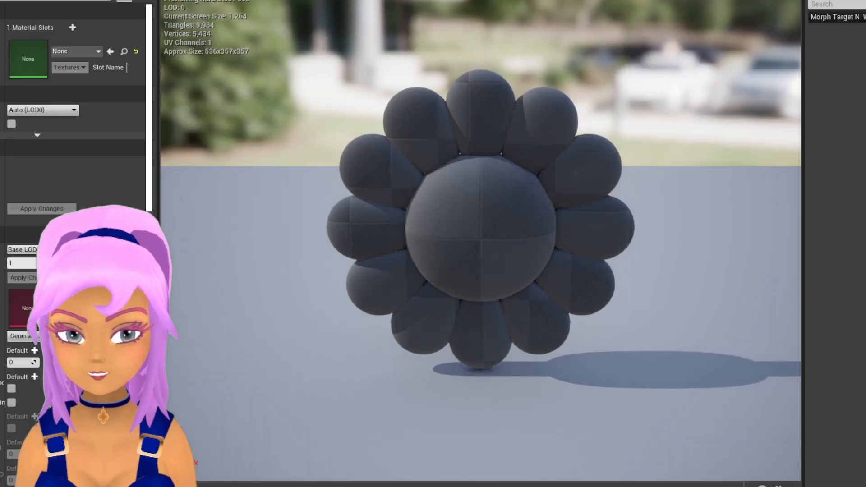
{"action": "scroll", "coordinate": [481, 243], "scroll_direction": "up", "scroll_amount": 3}
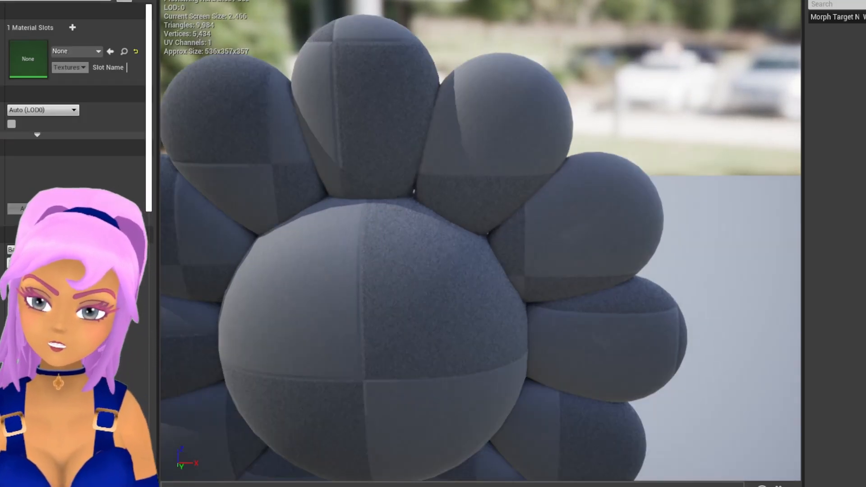
{"action": "scroll", "coordinate": [481, 244], "scroll_direction": "down", "scroll_amount": 5}
{"action": "scroll", "coordinate": [481, 243], "scroll_direction": "up", "scroll_amount": 2}
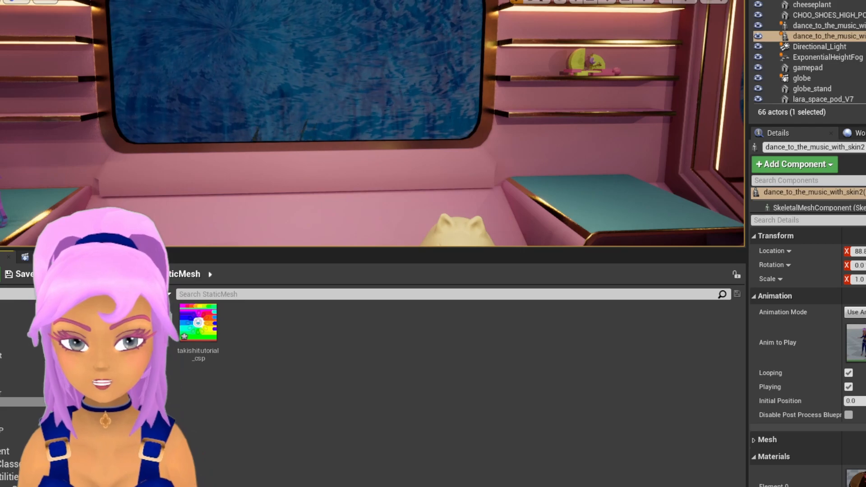
- Add the takishitutorial_csp texture to the m_takishiflower material and connect its RGB output to Base Color
{"action": "left_click", "coordinate": [198, 332]}
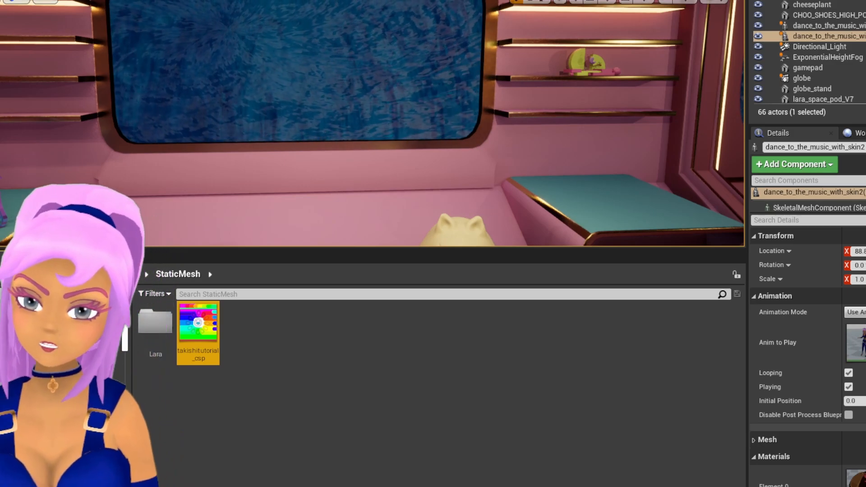
{"action": "double_click", "coordinate": [198, 333]}
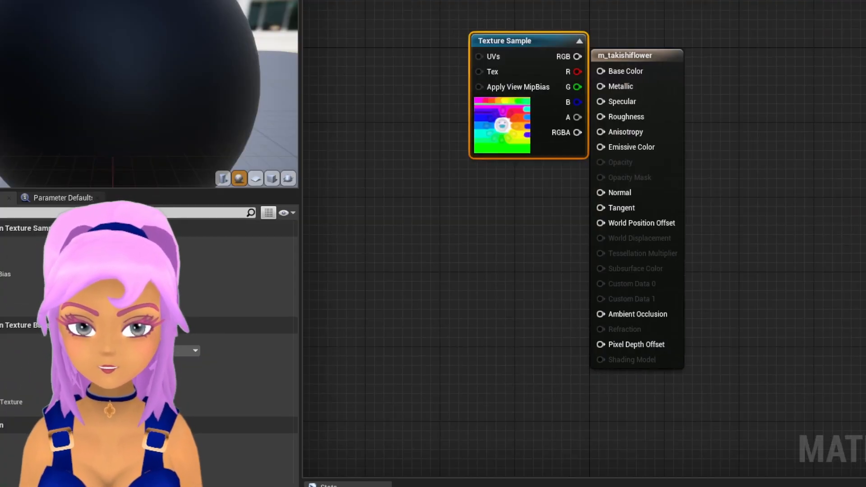
{"action": "left_click_drag", "start_coordinate": [528, 41], "coordinate": [413, 56]}
{"action": "left_click_drag", "start_coordinate": [502, 68], "coordinate": [599, 71]}
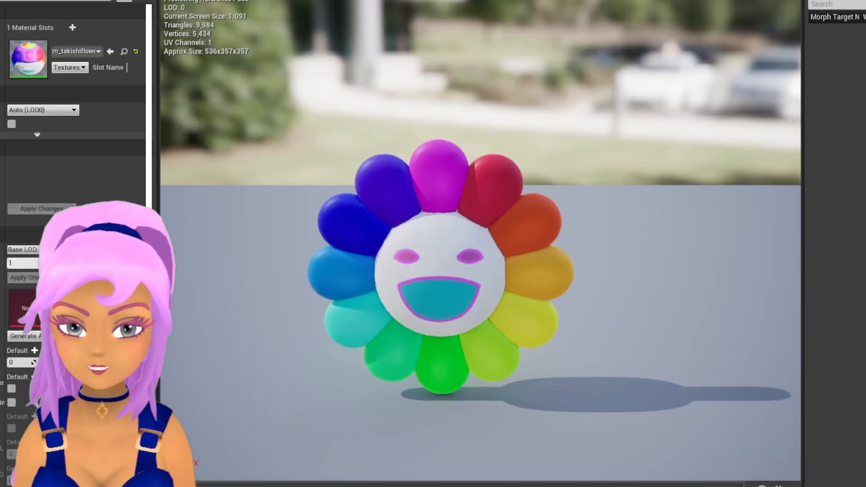
- Assign the m_takishiflower material to the flower mesh and inspect the textured flower in its preview
{"action": "scroll", "coordinate": [480, 243], "scroll_direction": "up", "scroll_amount": 3}
{"action": "scroll", "coordinate": [480, 243], "scroll_direction": "down", "scroll_amount": 3}
{"action": "scroll", "coordinate": [480, 244], "scroll_direction": "up", "scroll_amount": 3}
{"action": "right_click_drag", "start_coordinate": [480, 244], "coordinate": [458, 311]}
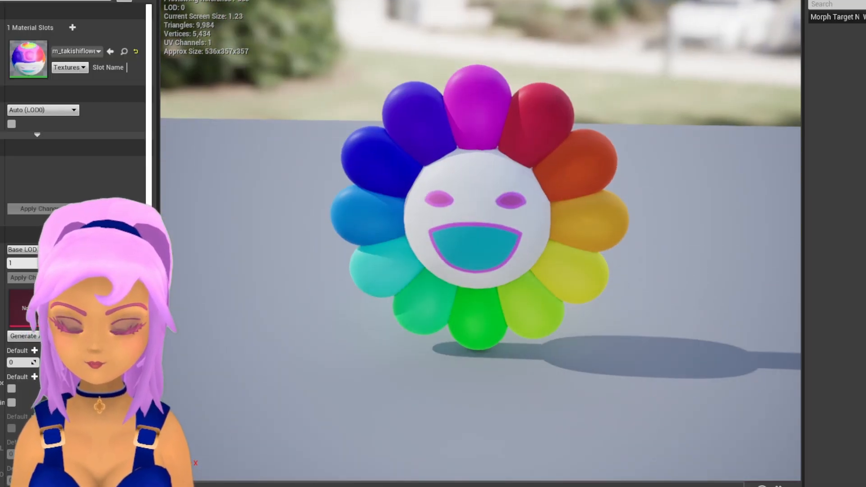
{"action": "scroll", "coordinate": [480, 243], "scroll_direction": "up", "scroll_amount": 4}
{"action": "scroll", "coordinate": [480, 243], "scroll_direction": "down", "scroll_amount": 5}
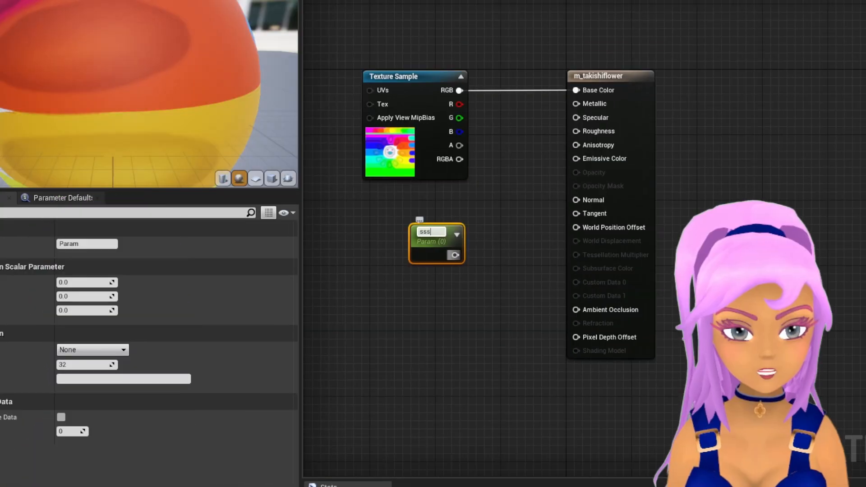
- Connect a scalar parameter to the material's Metallic input and name it metal
{"action": "left_click_drag", "start_coordinate": [455, 253], "coordinate": [576, 103]}
{"action": "left_click", "coordinate": [87, 244]}
{"action": "type", "text": "me"}
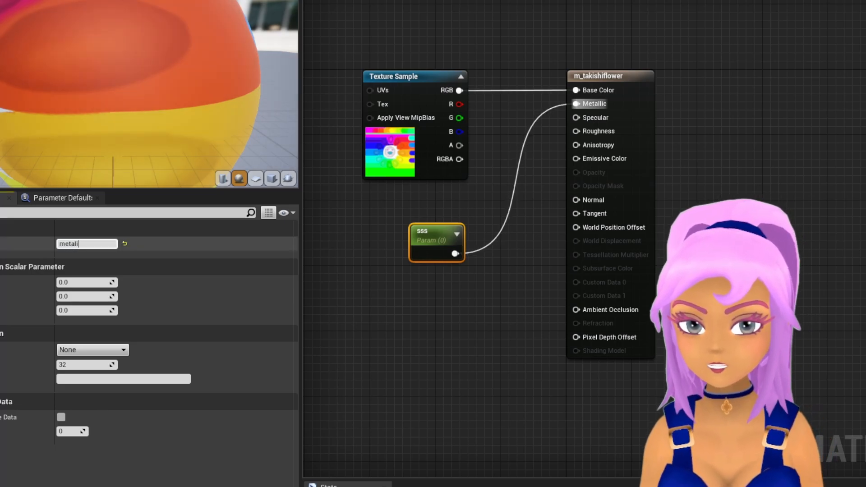
{"action": "type", "text": "tal"}
{"action": "key", "text": "Return"}
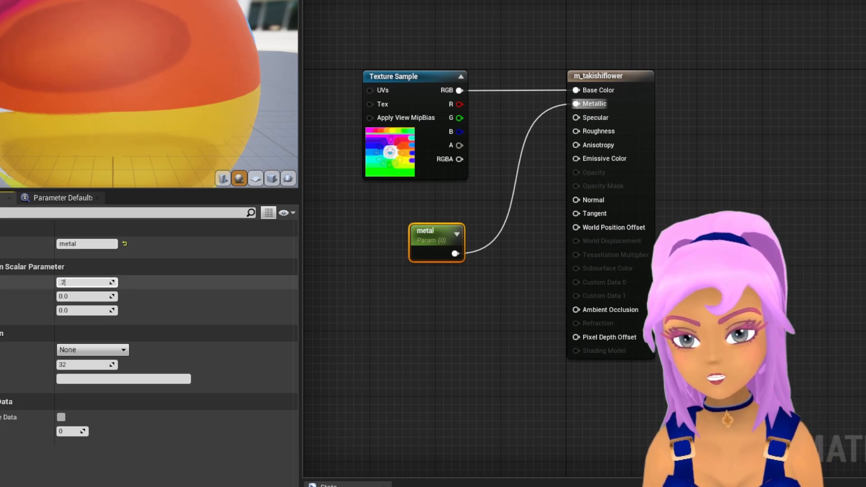
- Try a default value of 0.2 for the metal parameter and replace it with 0.8
{"action": "type", "text": ".2"}
{"action": "key", "text": "Return"}
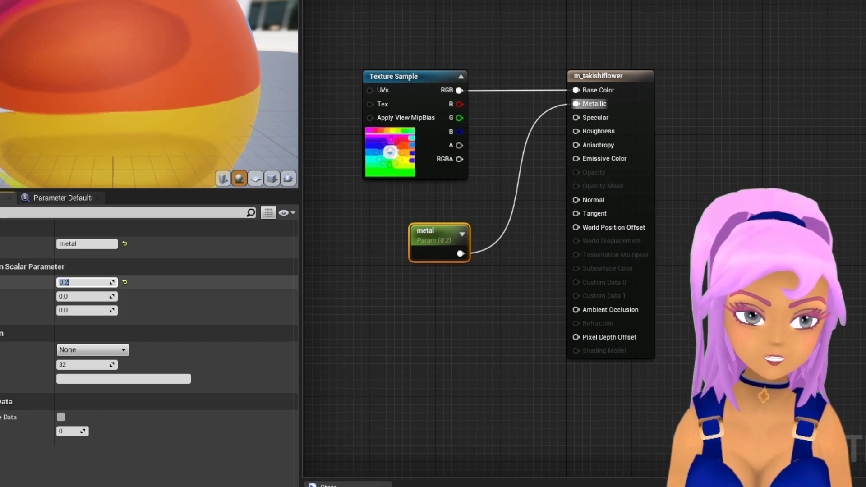
{"action": "type", "text": "0.8"}
{"action": "key", "text": "Return"}
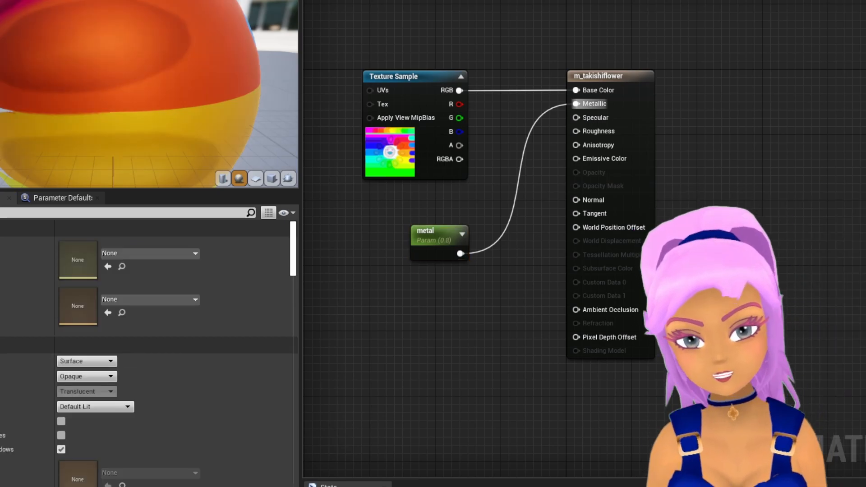
- Add a second scalar parameter named Rough, connect it to Roughness and set its default value to 0.8
{"action": "key", "text": "s"}
{"action": "left_click", "coordinate": [441, 325]}
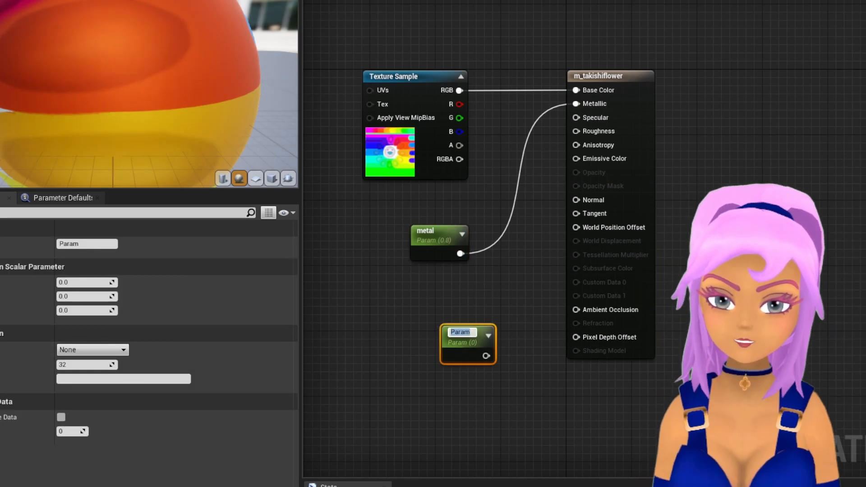
{"action": "left_click_drag", "start_coordinate": [484, 356], "coordinate": [576, 131]}
{"action": "left_click", "coordinate": [85, 243]}
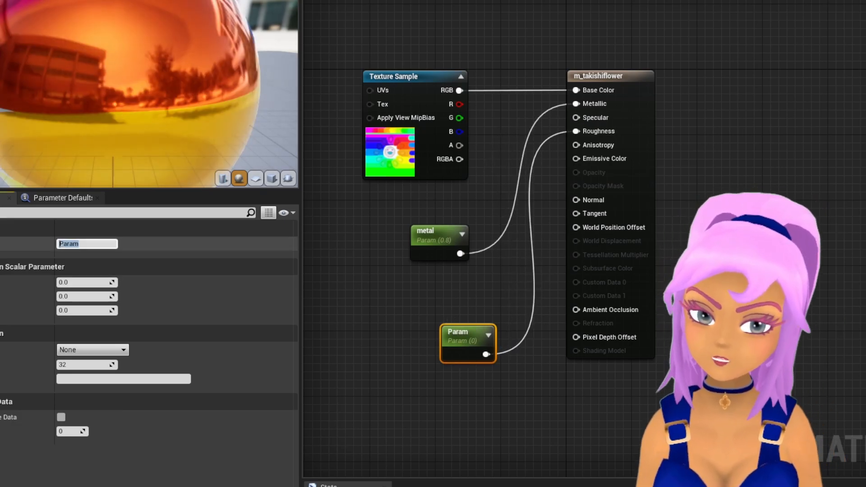
{"action": "left_click", "coordinate": [84, 282]}
{"action": "type", "text": "0.8"}
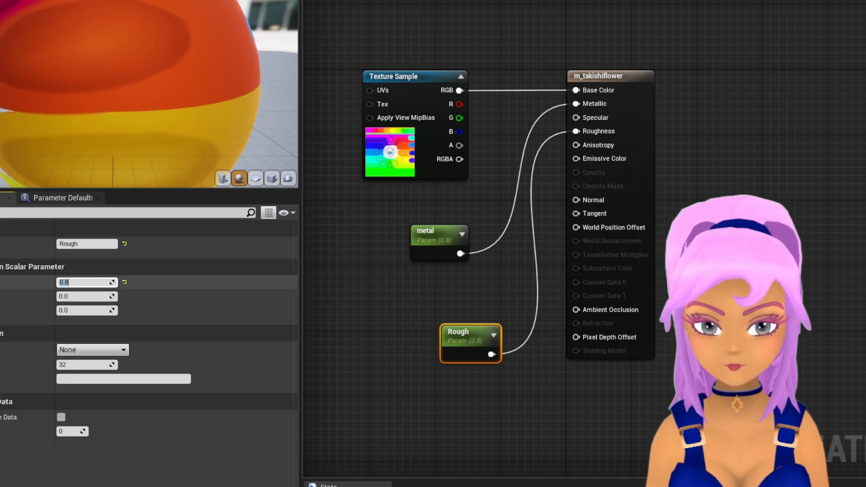
{"action": "left_click", "coordinate": [437, 234]}
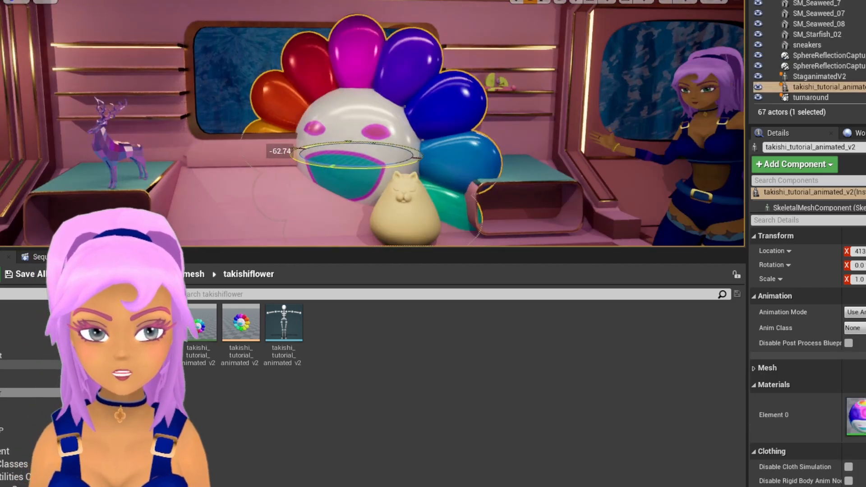
- Place the animated flower in the pod level, scaling, rotating and moving it onto the teal-topped shelf beside the window
{"action": "left_click_drag", "start_coordinate": [331, 167], "coordinate": [298, 165]}
{"action": "key", "text": "r"}
{"action": "key", "text": "e"}
{"action": "left_click_drag", "start_coordinate": [352, 154], "coordinate": [432, 151]}
{"action": "key", "text": "w"}
{"action": "left_click_drag", "start_coordinate": [475, 106], "coordinate": [487, 62]}
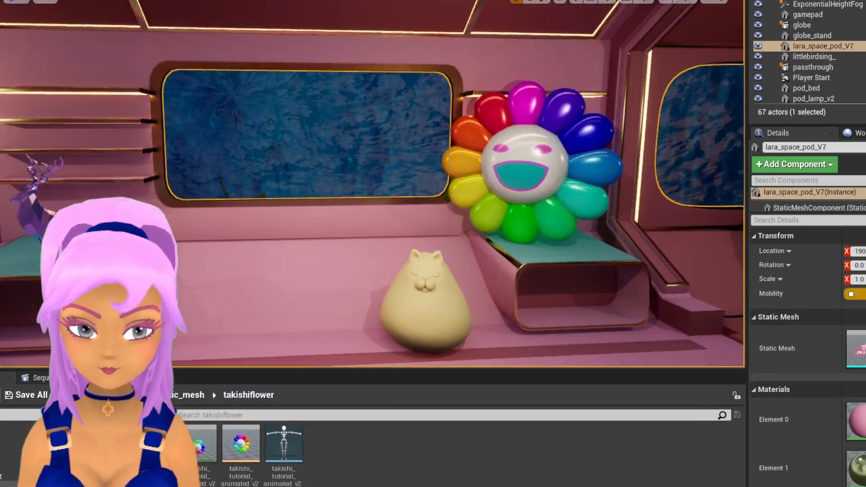
- Select the flower in the level and assign its imported animation as the Anim to Play
{"action": "left_click", "coordinate": [524, 165]}
{"action": "left_click", "coordinate": [860, 331]}
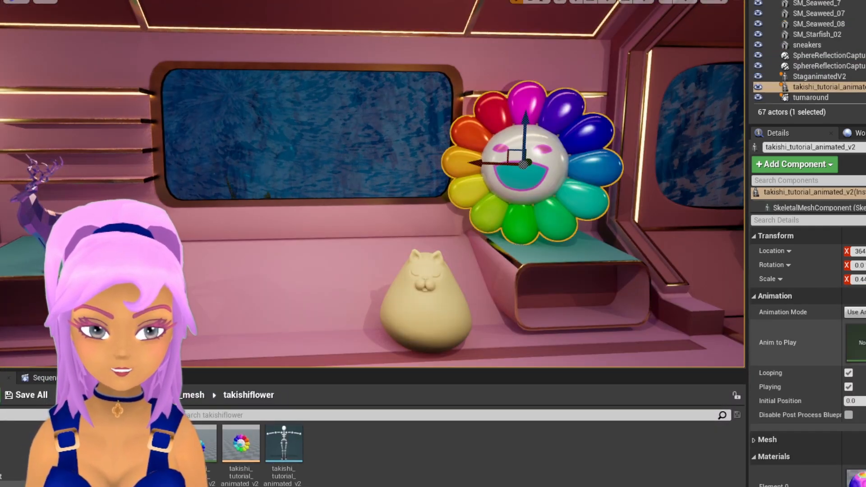
{"action": "scroll", "coordinate": [807, 356], "scroll_direction": "down", "scroll_amount": 1}
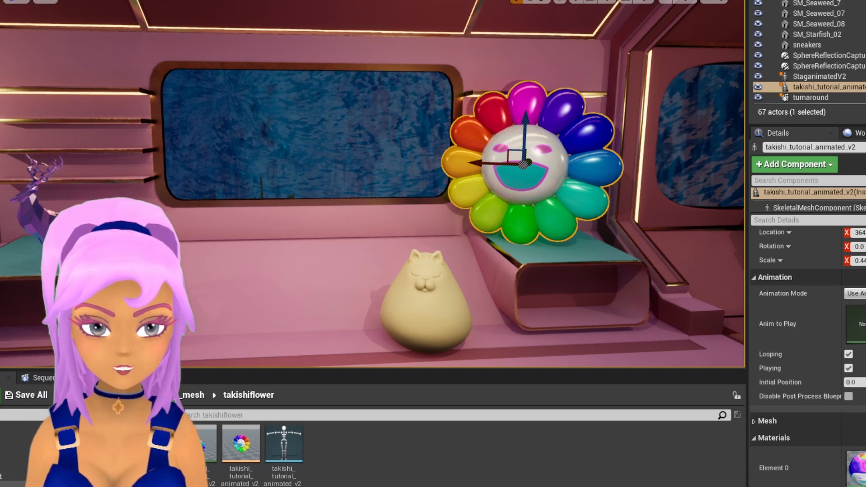
{"action": "left_click", "coordinate": [860, 324]}
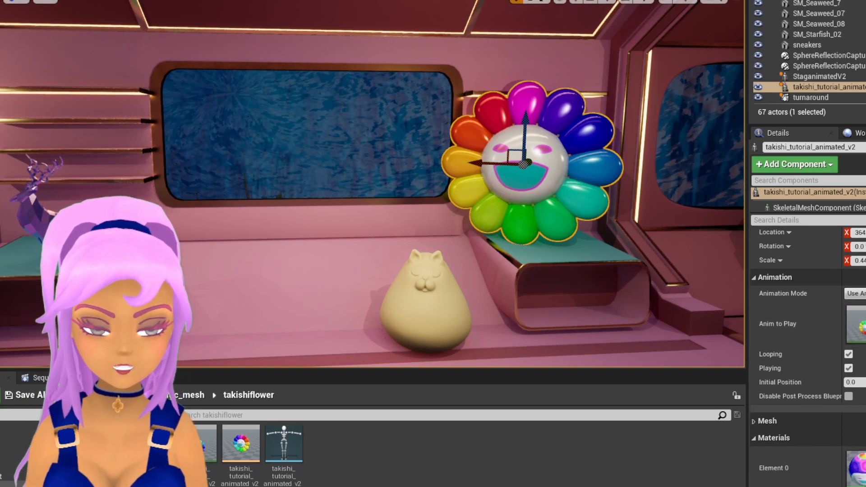
- Simulate the level and examine the flower's spinning petals from several distances and angles
{"action": "key", "text": "alt+s"}
{"action": "scroll", "coordinate": [372, 183], "scroll_direction": "up", "scroll_amount": 3}
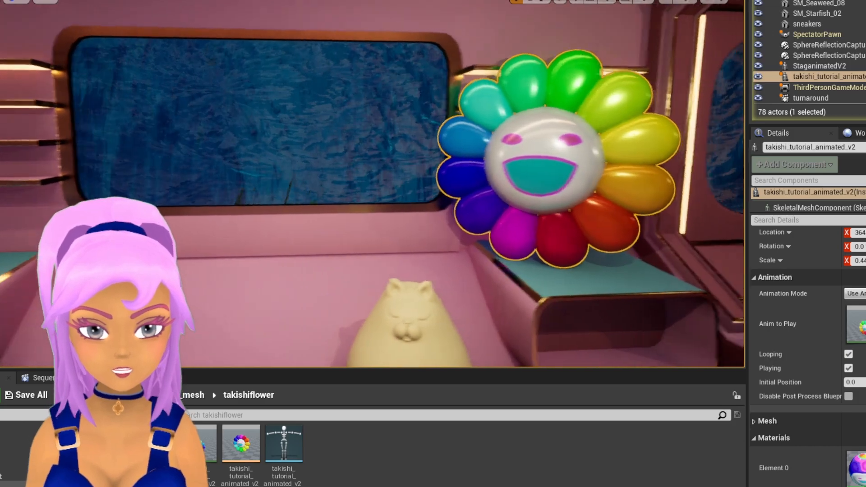
{"action": "middle_click_drag", "start_coordinate": [372, 184], "coordinate": [421, 181]}
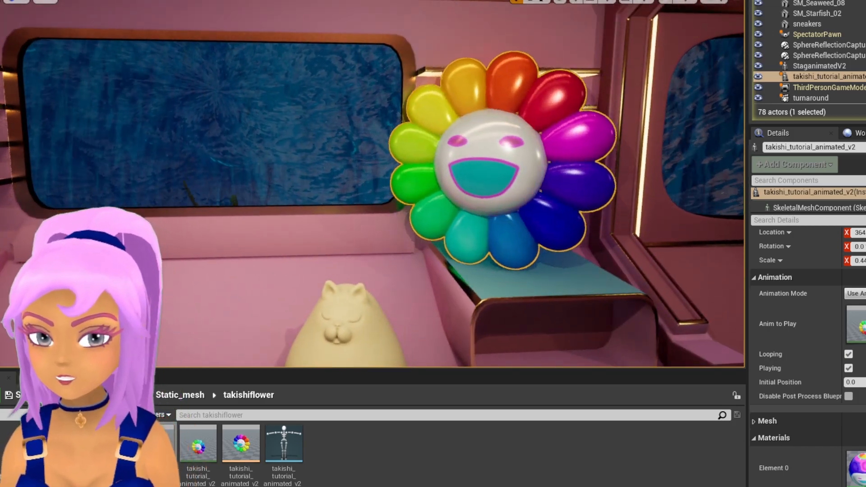
{"action": "scroll", "coordinate": [372, 184], "scroll_direction": "down", "scroll_amount": 6}
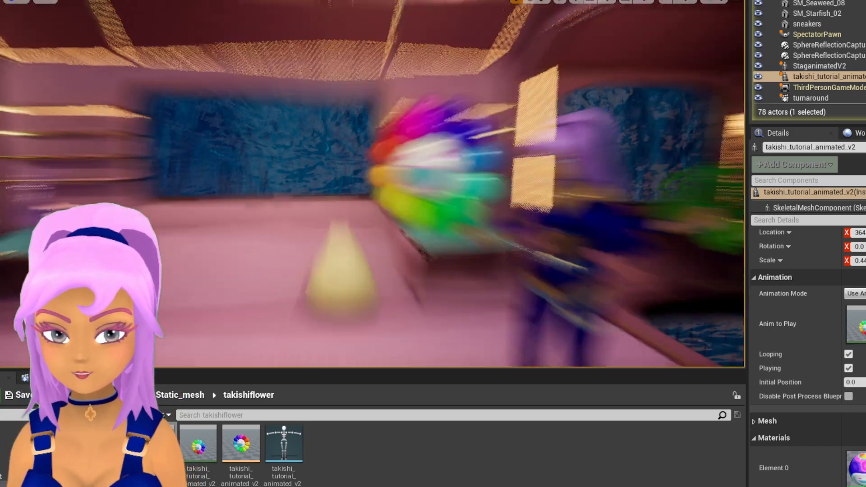
{"action": "scroll", "coordinate": [371, 183], "scroll_direction": "up", "scroll_amount": 2}
{"action": "middle_click_drag", "start_coordinate": [372, 183], "coordinate": [417, 180]}
{"action": "scroll", "coordinate": [372, 183], "scroll_direction": "up", "scroll_amount": 6}
{"action": "key", "text": "w"}
{"action": "right_click_drag", "start_coordinate": [372, 184], "coordinate": [420, 214]}
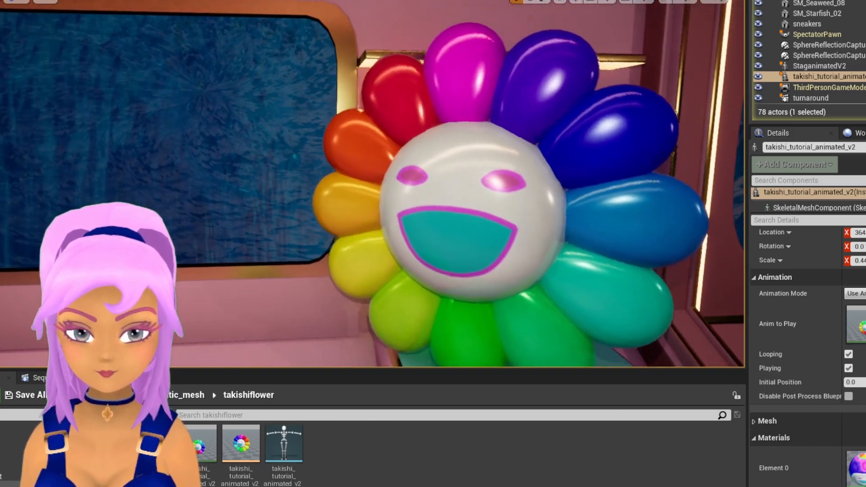